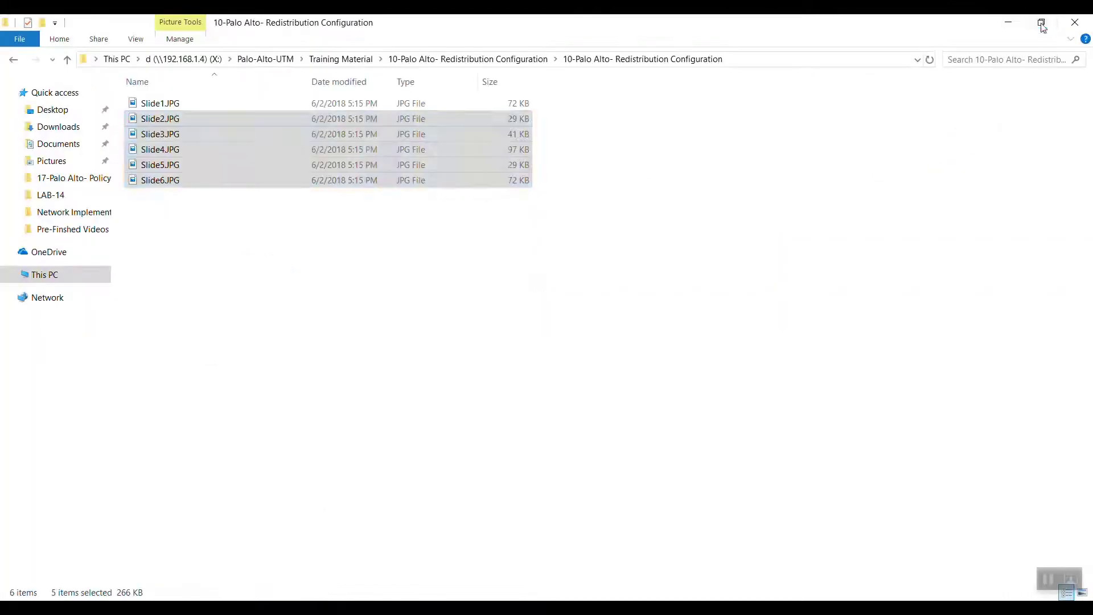
Switch to the Palo Alto web interface and open the IPv4 static routes of DebugZ-Virtual-Router
{"action": "left_click", "coordinate": [1042, 24]}
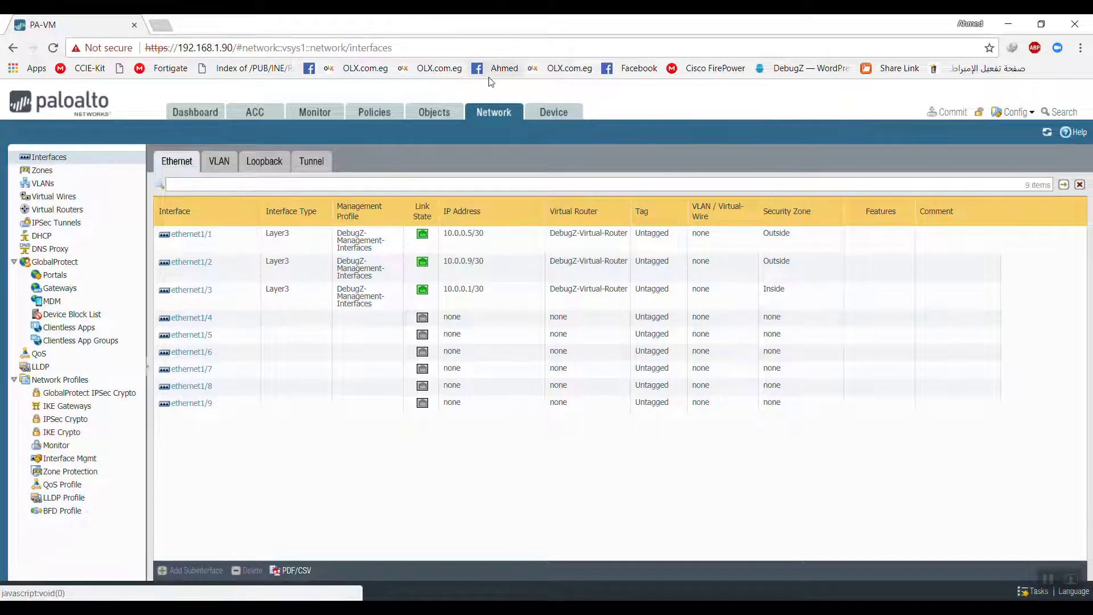
{"action": "left_click", "coordinate": [54, 199]}
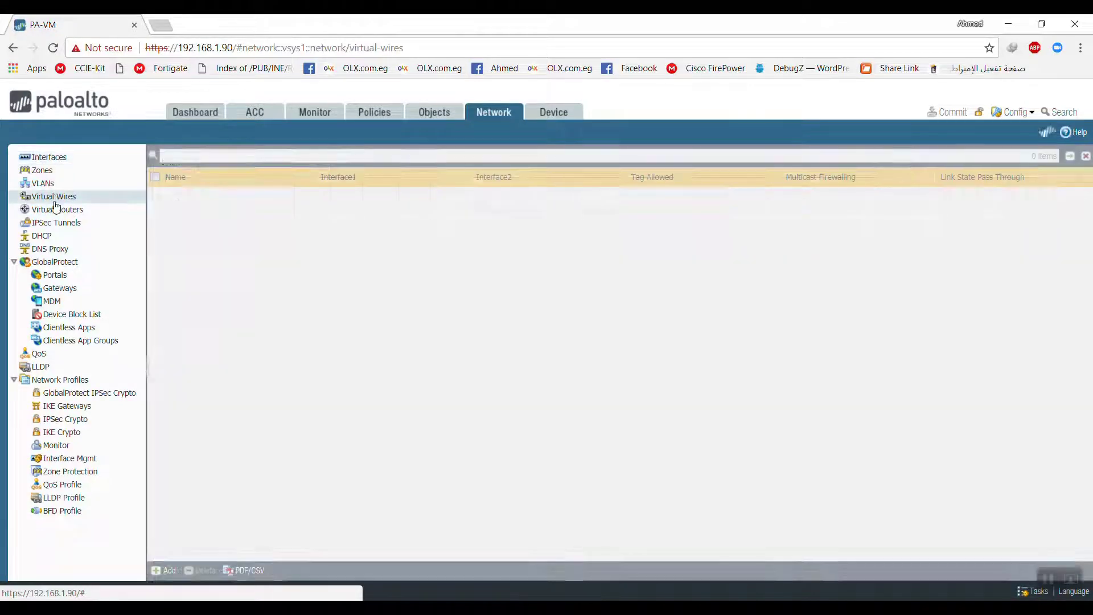
{"action": "left_click", "coordinate": [55, 208]}
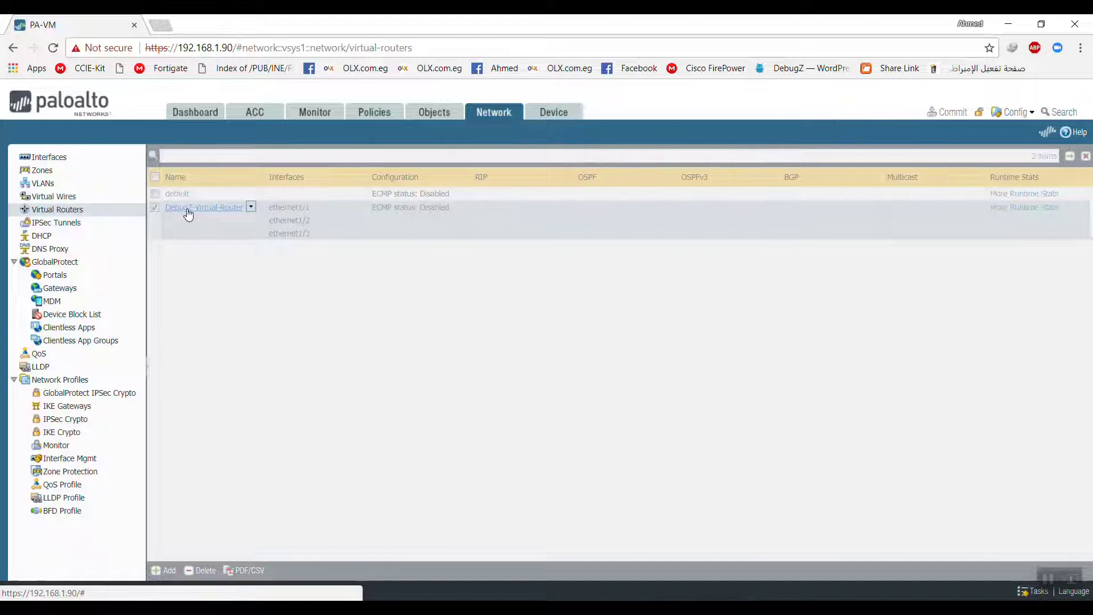
{"action": "left_click", "coordinate": [188, 211]}
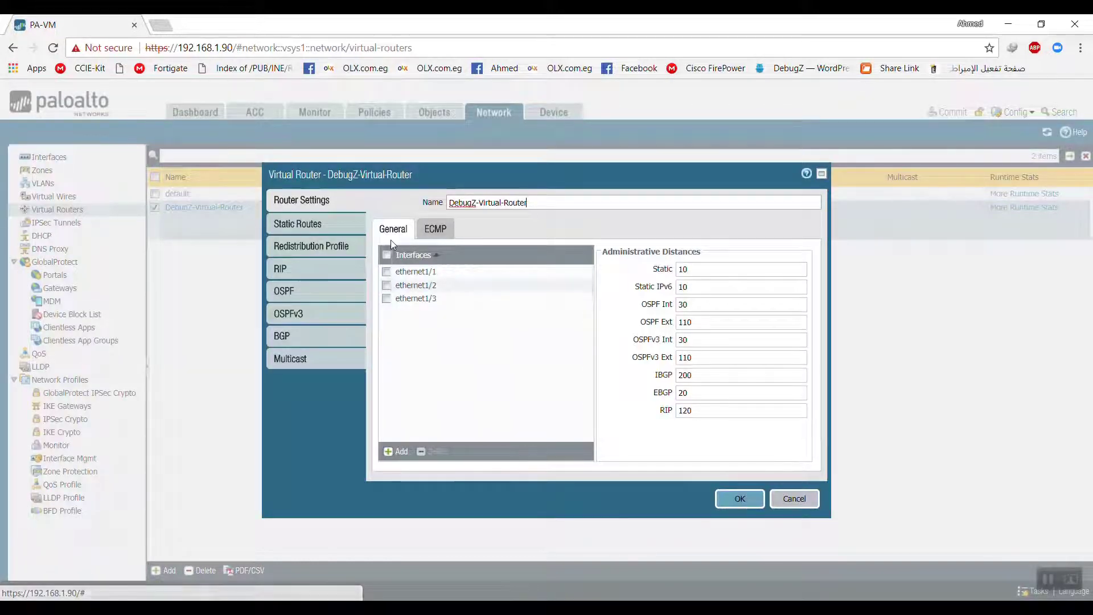
{"action": "left_click", "coordinate": [316, 224]}
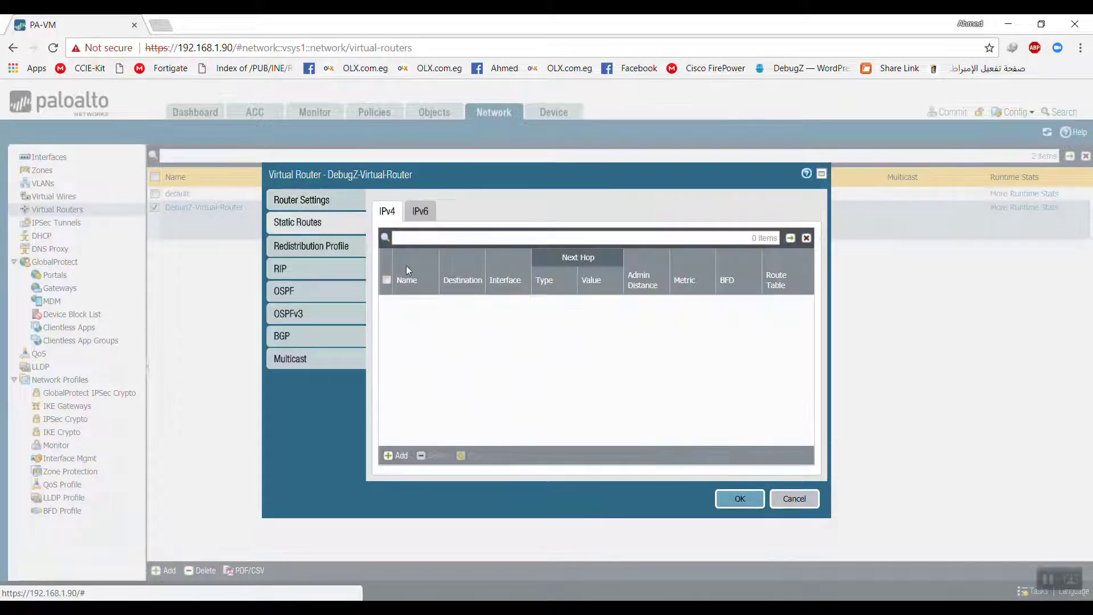
Add an IPv4 static route named Outside-1 with destination 0.0.0.0/0 through interface ethernet1/1
{"action": "left_click", "coordinate": [393, 455]}
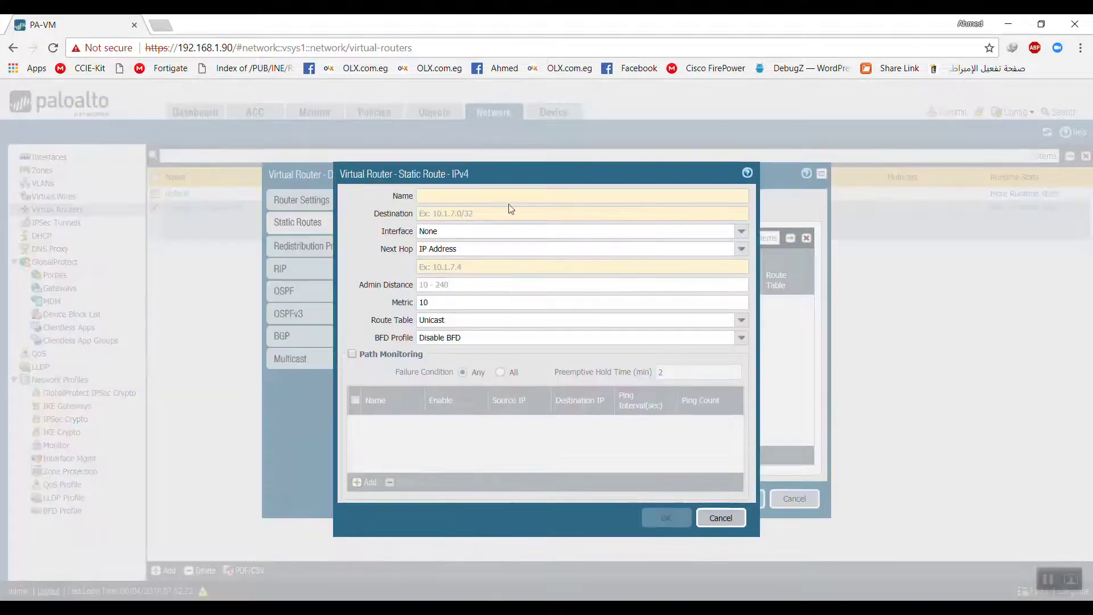
{"action": "type", "text": "Outside-1"}
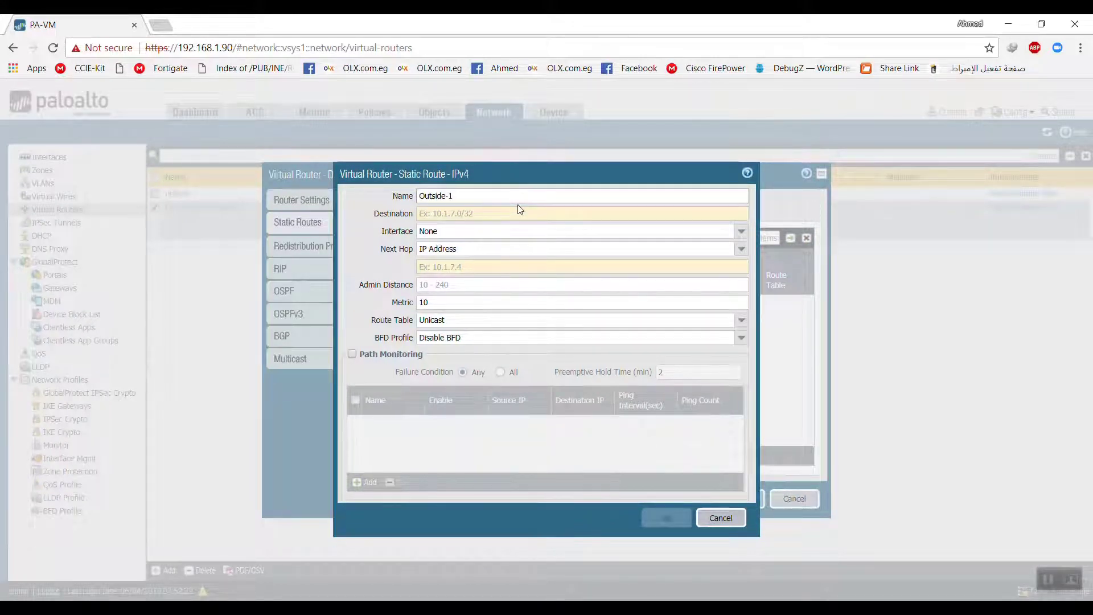
{"action": "left_click", "coordinate": [520, 210]}
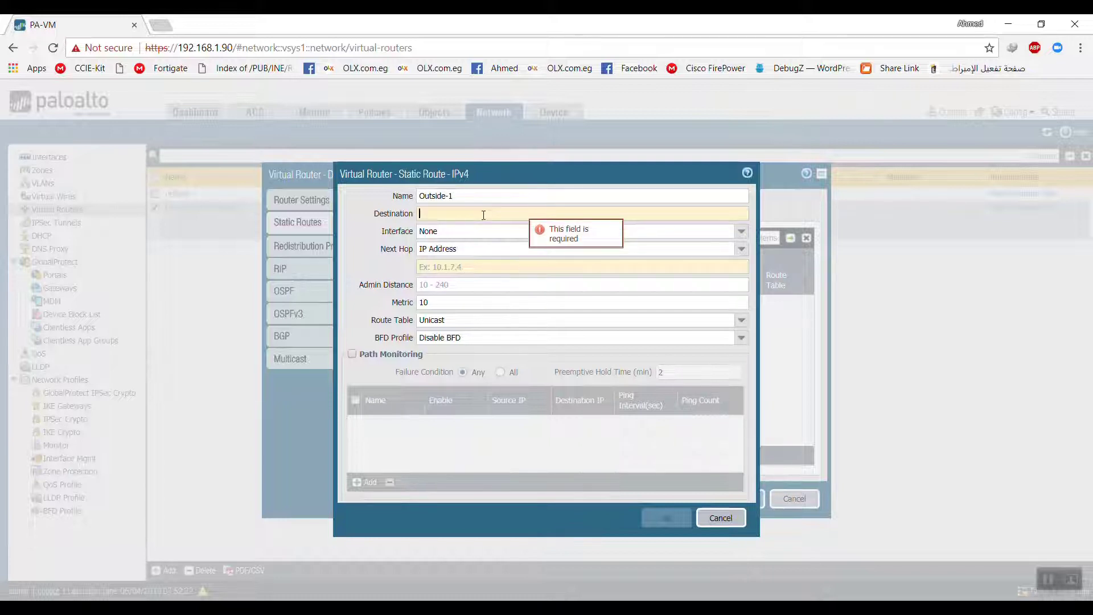
{"action": "type", "text": "0.0.0.0/0"}
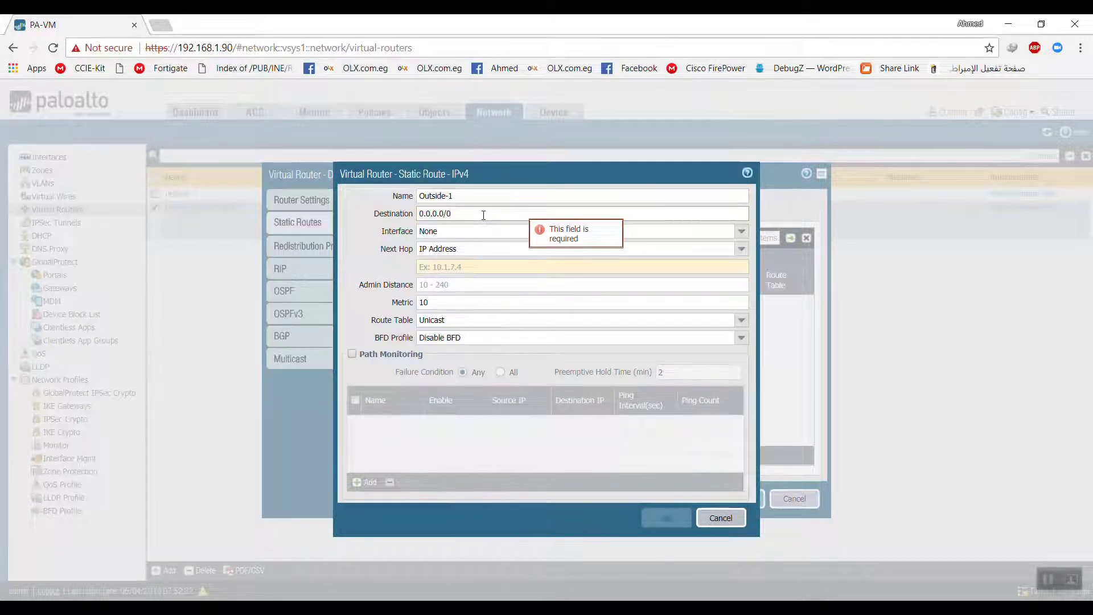
{"action": "left_click", "coordinate": [743, 231]}
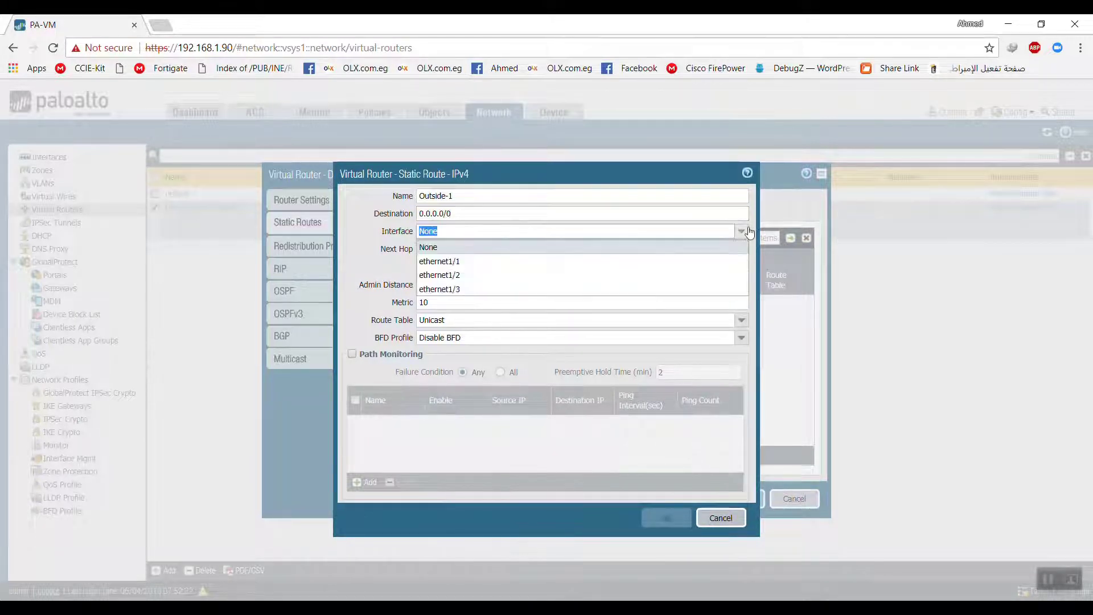
{"action": "left_click", "coordinate": [504, 260]}
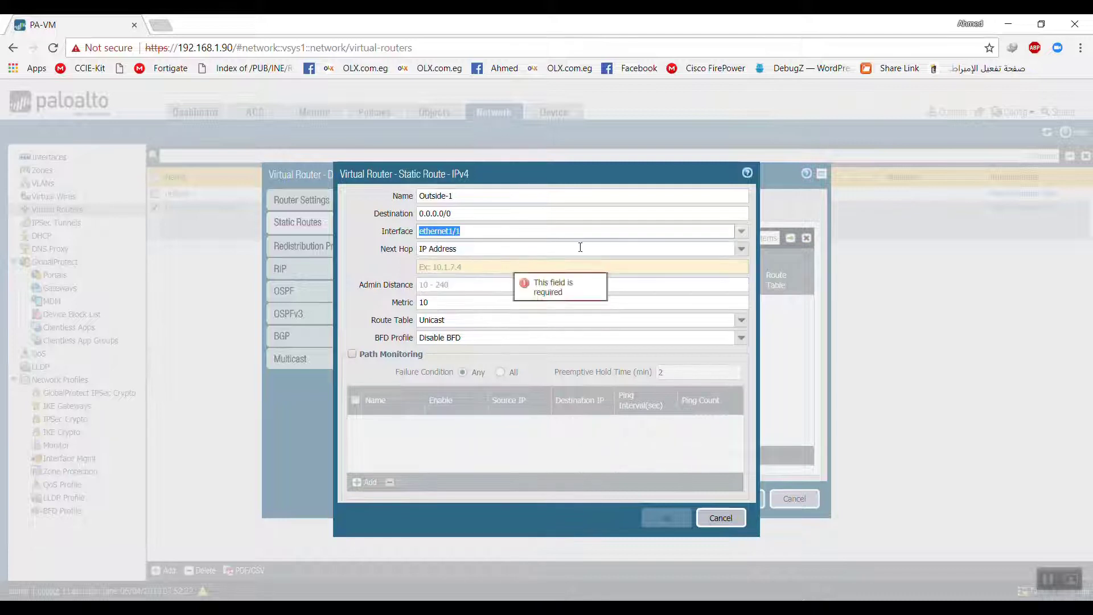
Set the route's next hop to the IP address 10.0.0.6
{"action": "left_click", "coordinate": [741, 249]}
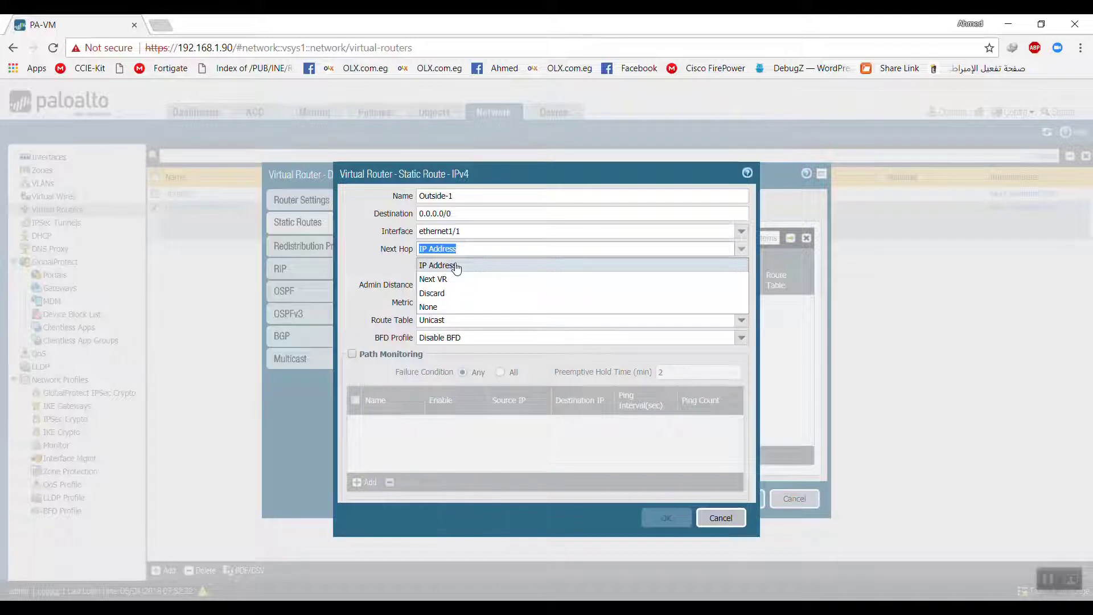
{"action": "left_click", "coordinate": [441, 306]}
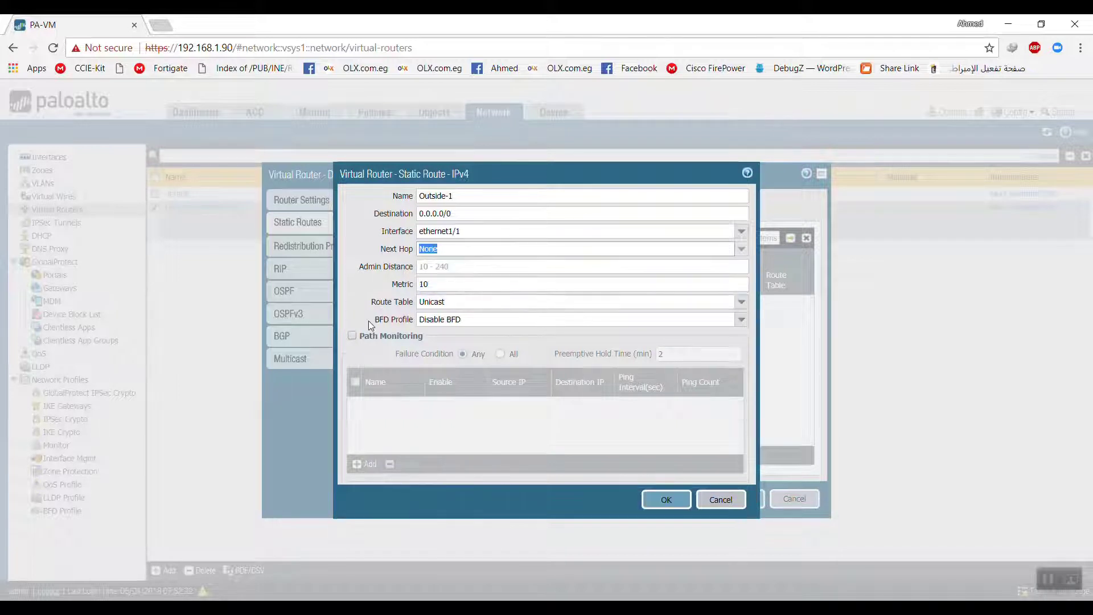
{"action": "left_click", "coordinate": [741, 249]}
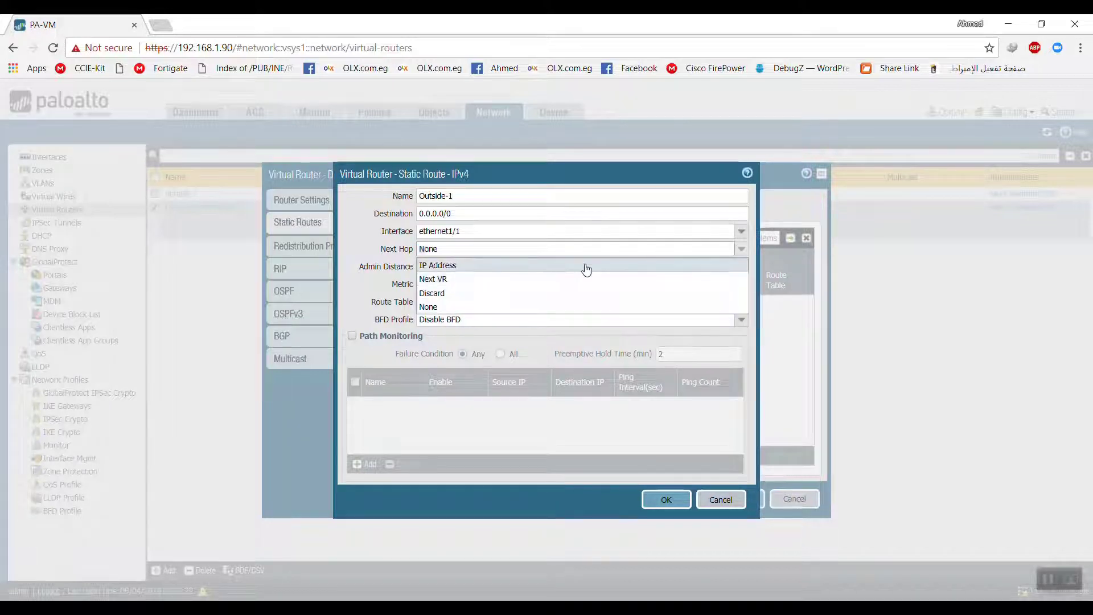
{"action": "left_click", "coordinate": [483, 261]}
{"action": "left_click", "coordinate": [483, 265]}
{"action": "type", "text": "10.0.0."}
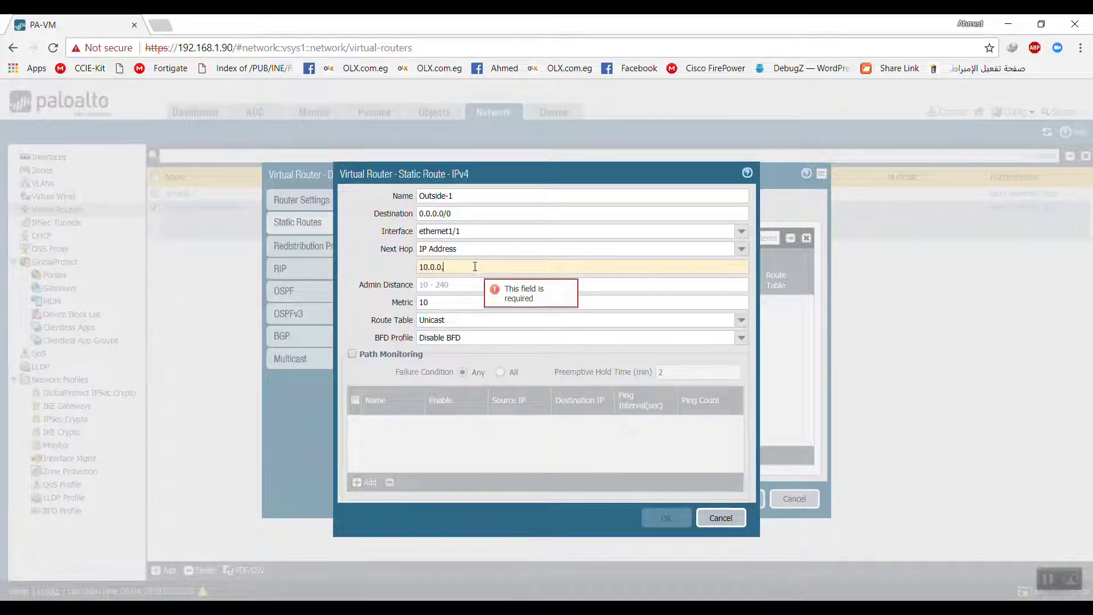
{"action": "type", "text": "6"}
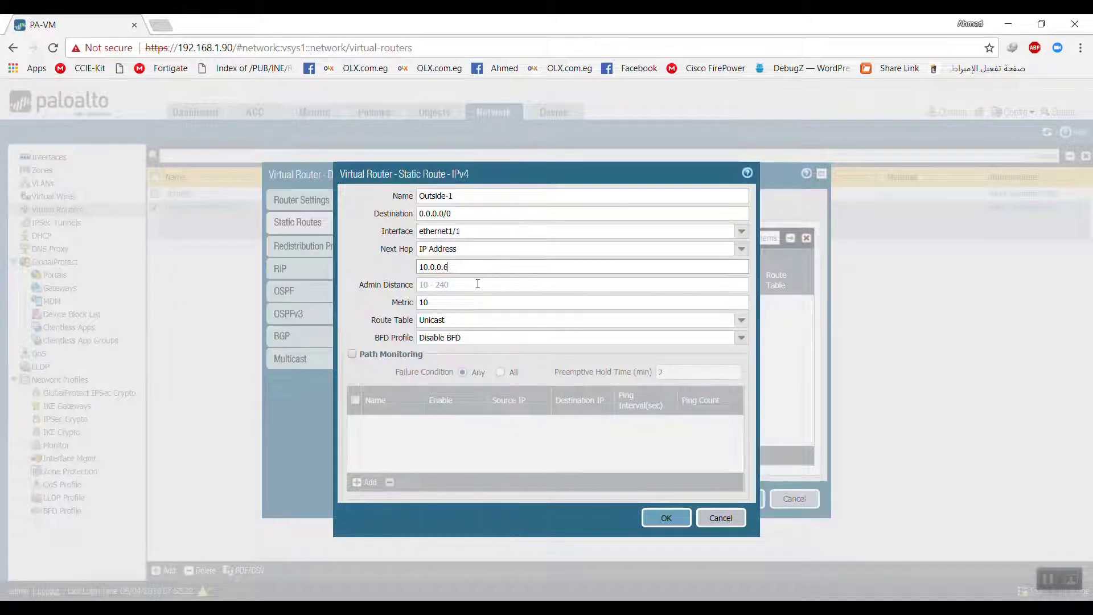
Enter 1 as both the admin distance and the metric of the Outside-1 route
{"action": "left_click", "coordinate": [478, 283]}
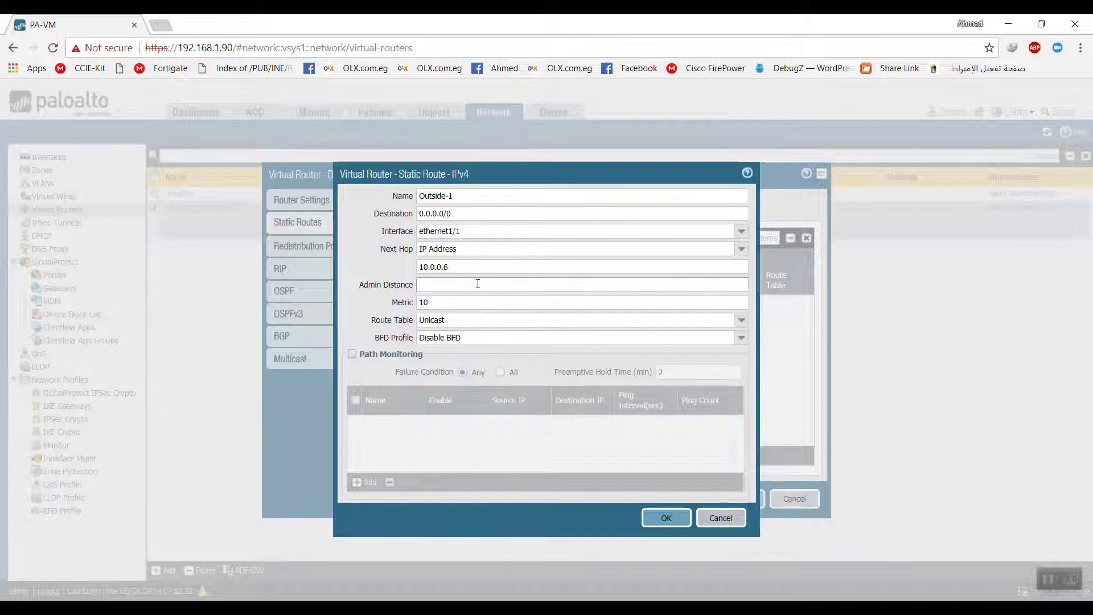
{"action": "type", "text": "1"}
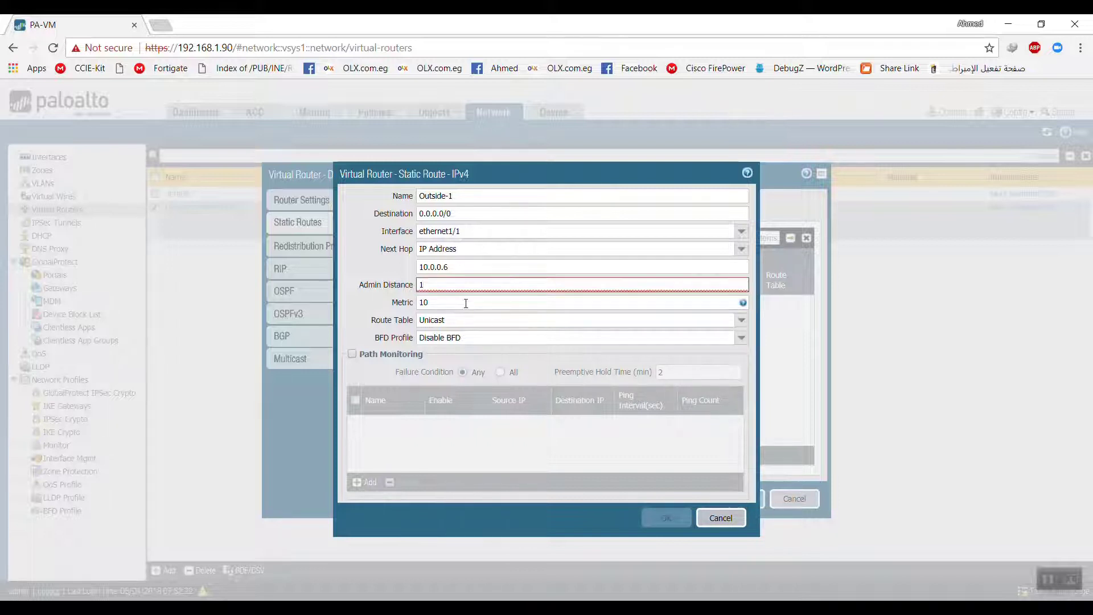
{"action": "key", "text": "Tab"}
{"action": "type", "text": "1"}
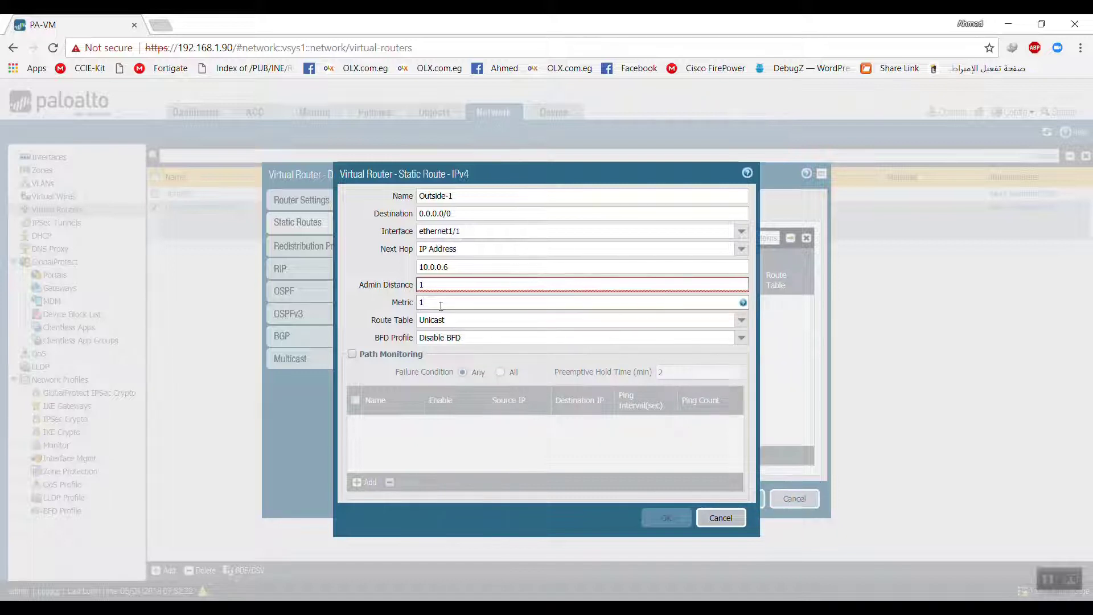
{"action": "left_click_drag", "start_coordinate": [575, 175], "coordinate": [881, 137]}
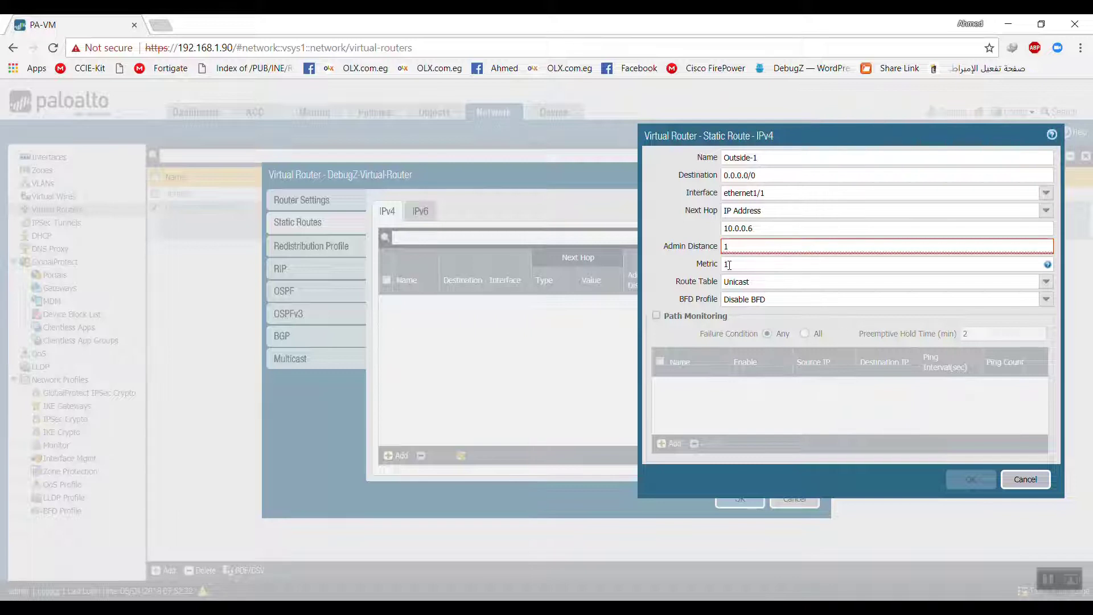
{"action": "double_click", "coordinate": [726, 243]}
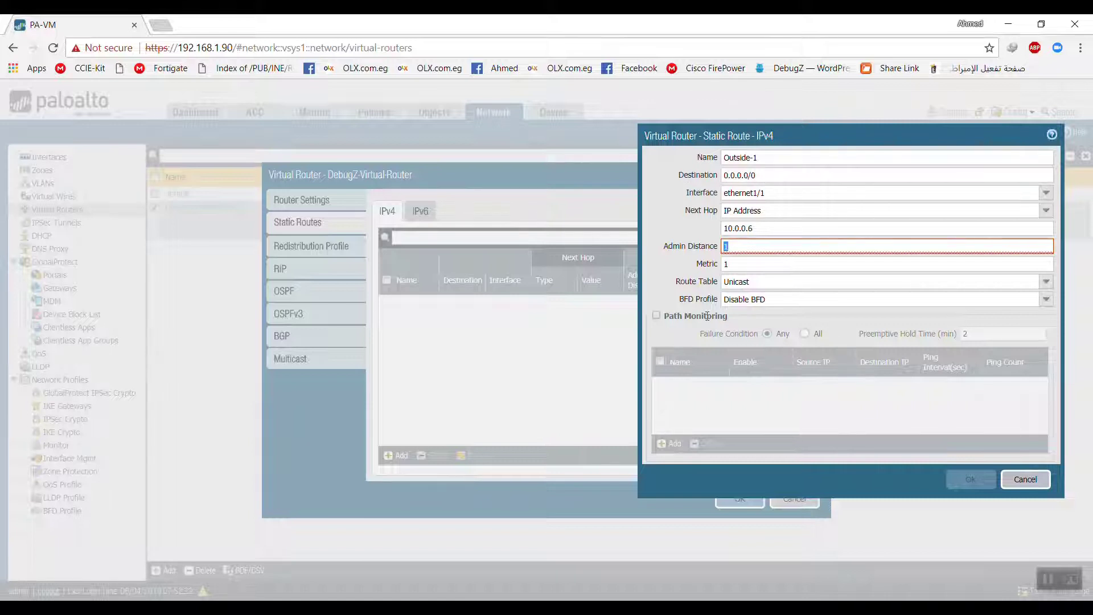
Enable path monitoring on the route and add a monitoring destination named Outside-1-Monitor
{"action": "left_click", "coordinate": [657, 317]}
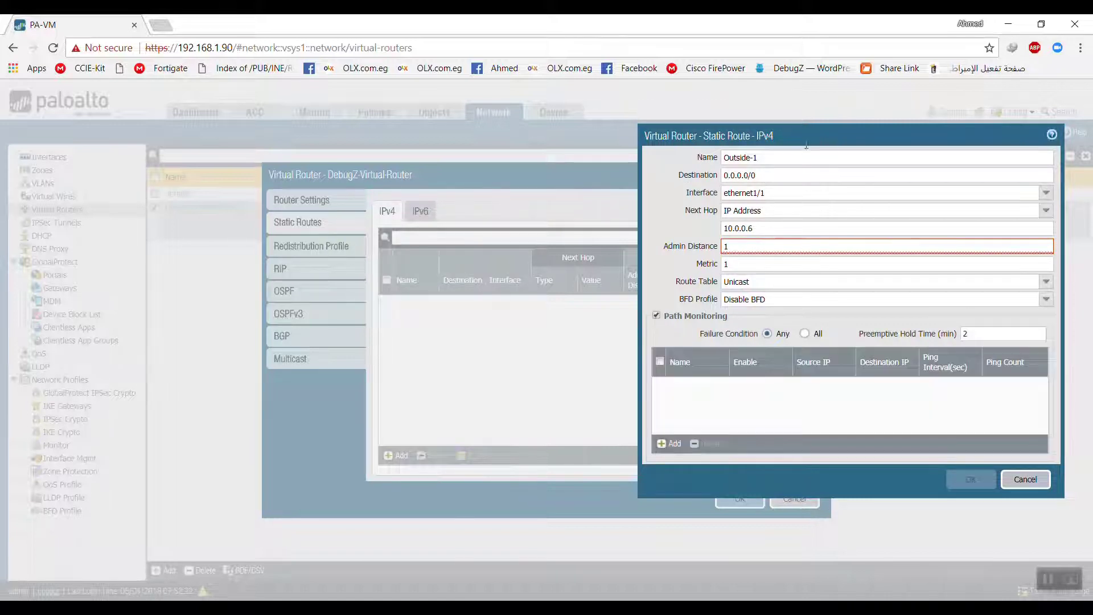
{"action": "left_click_drag", "start_coordinate": [805, 137], "coordinate": [387, 124]}
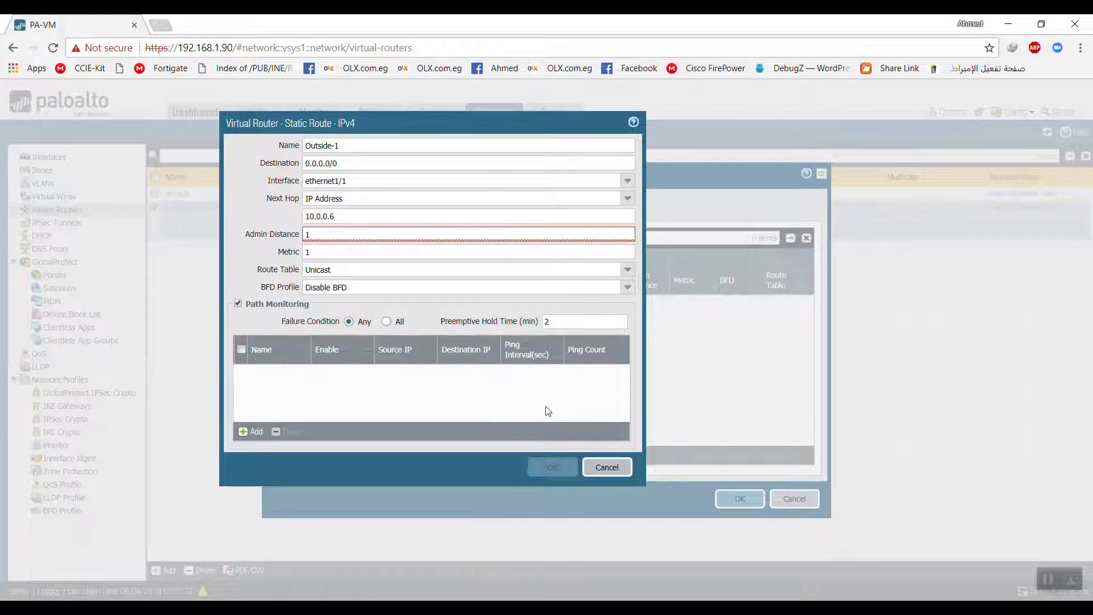
{"action": "left_click", "coordinate": [247, 432]}
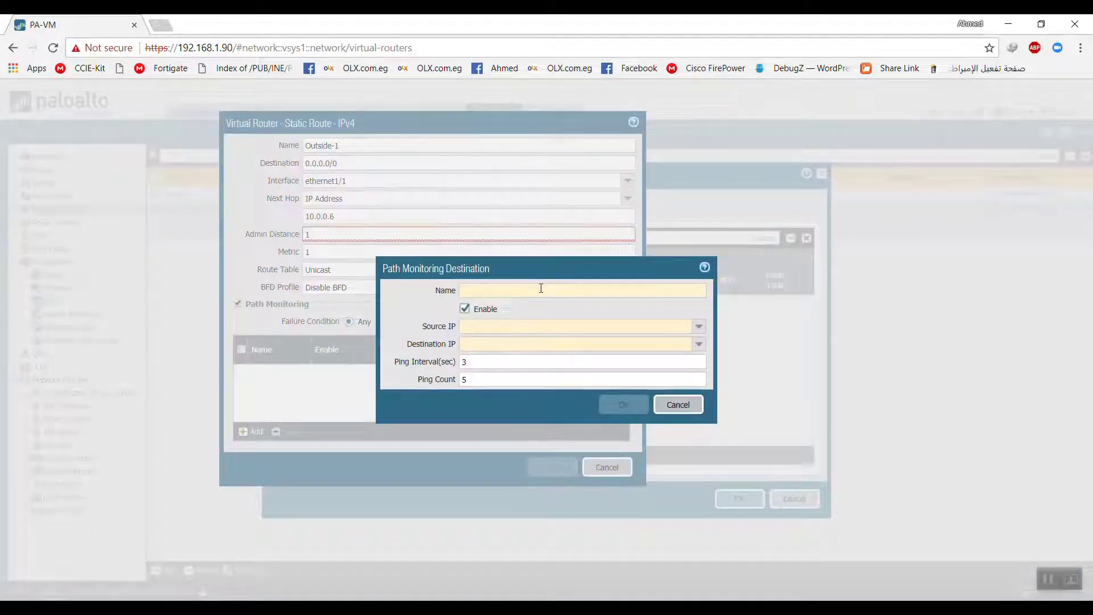
{"action": "type", "text": "Outs"}
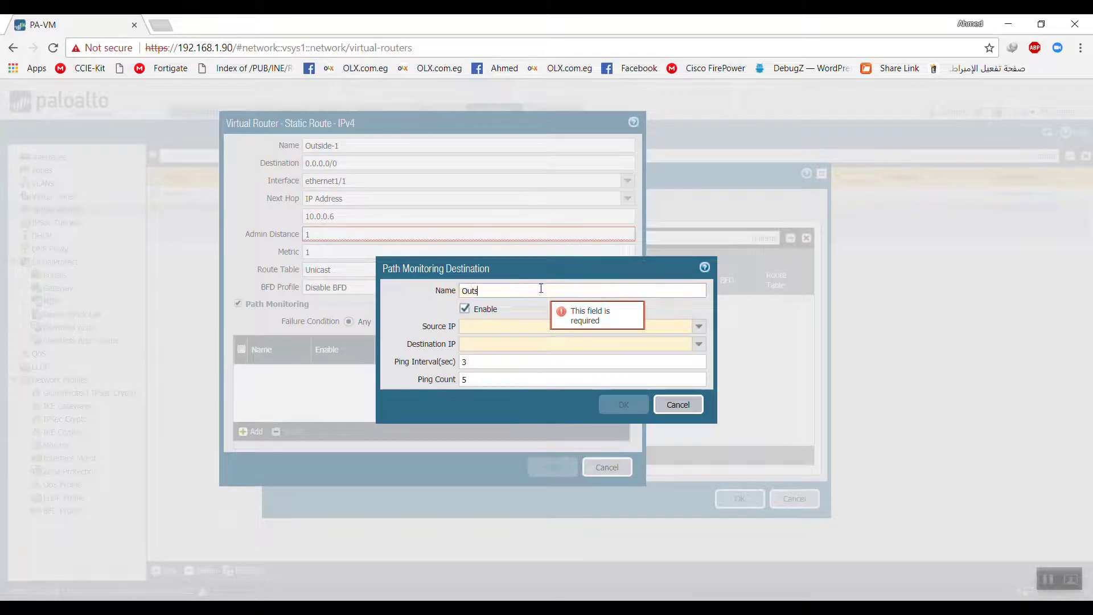
{"action": "type", "text": "ide-1-Mor"}
{"action": "type", "text": "itor"}
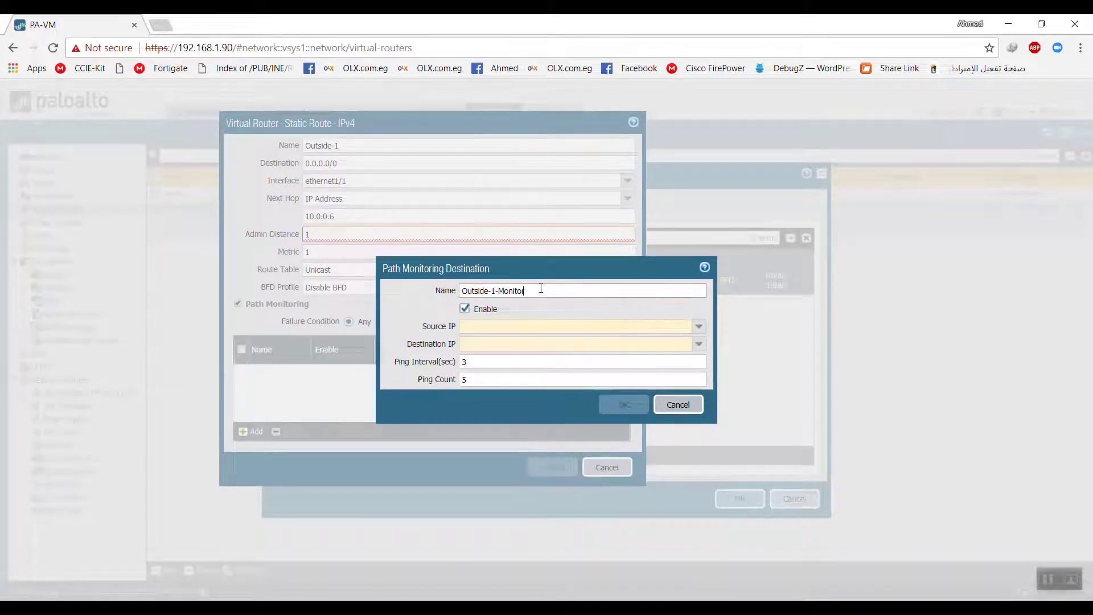
{"action": "key", "text": "Tab"}
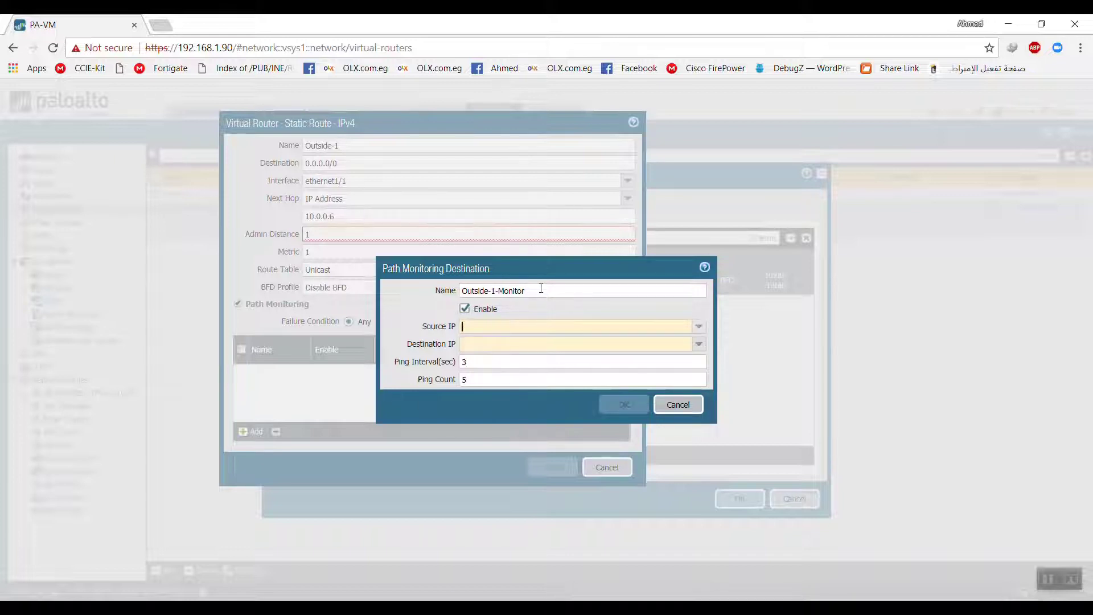
Give the monitoring destination source IP 10.0.0.5/30 and destination IP 8.8.8.8, keep the default ping settings, and save it
{"action": "type", "text": "10.0.0.5"}
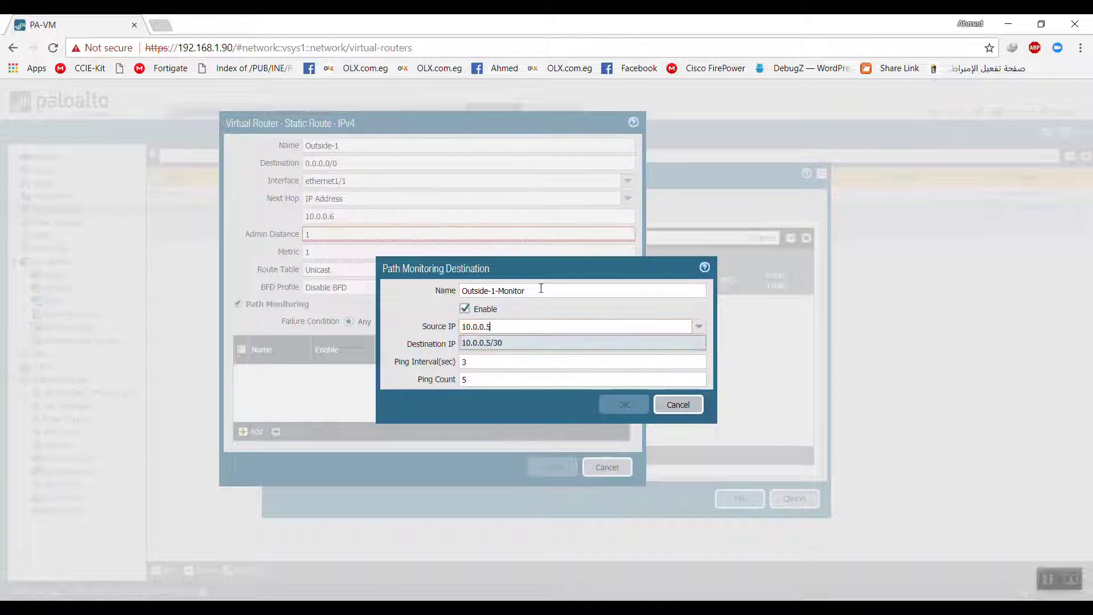
{"action": "key", "text": "Tab"}
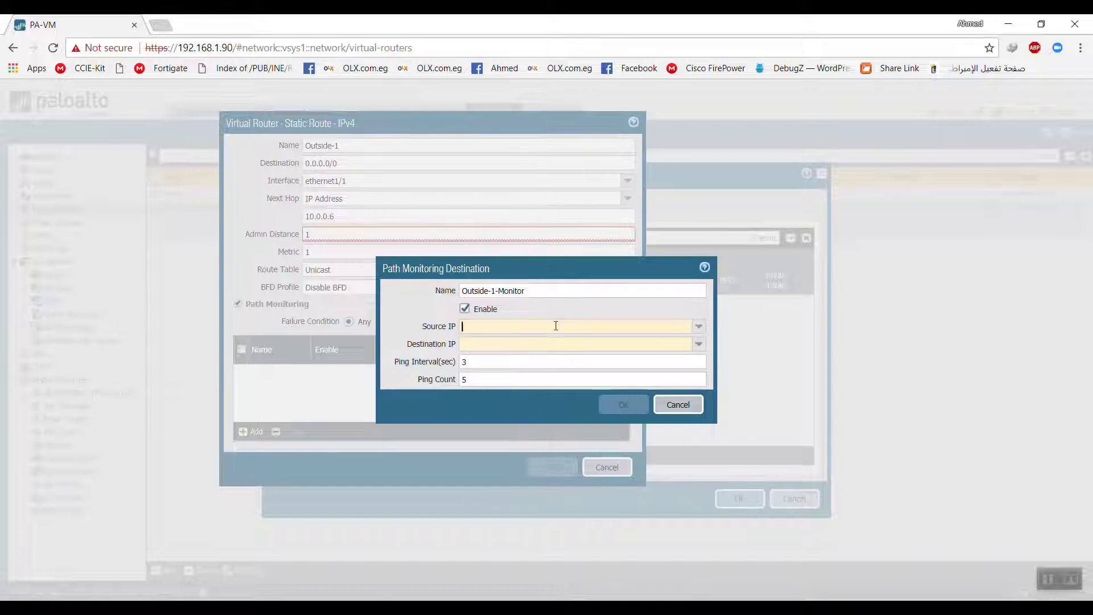
{"action": "left_click", "coordinate": [699, 328]}
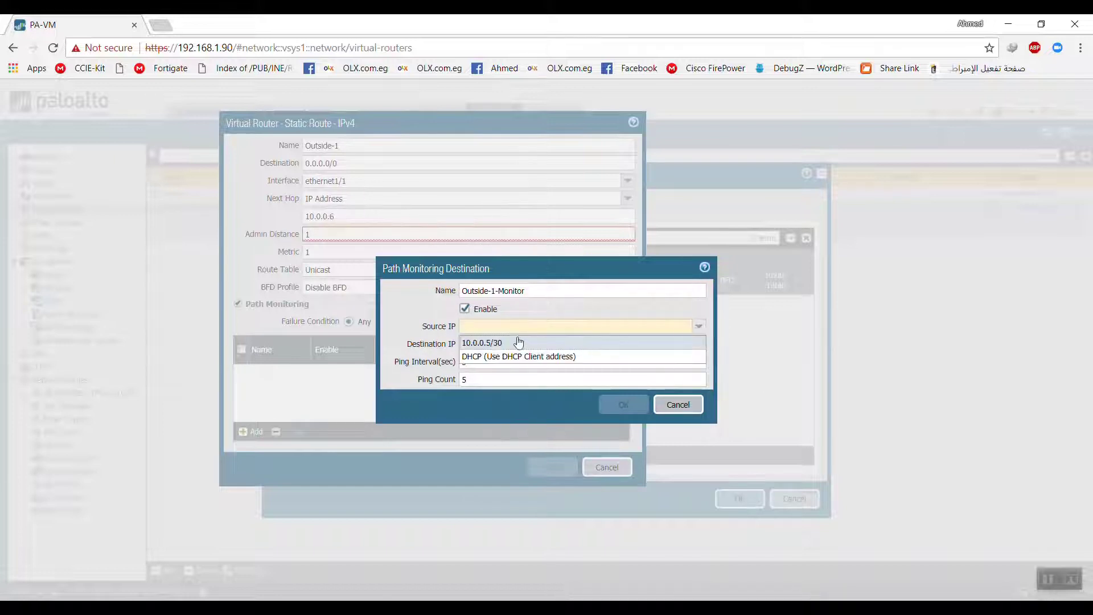
{"action": "left_click", "coordinate": [501, 342]}
{"action": "type", "text": "8.8.8.8"}
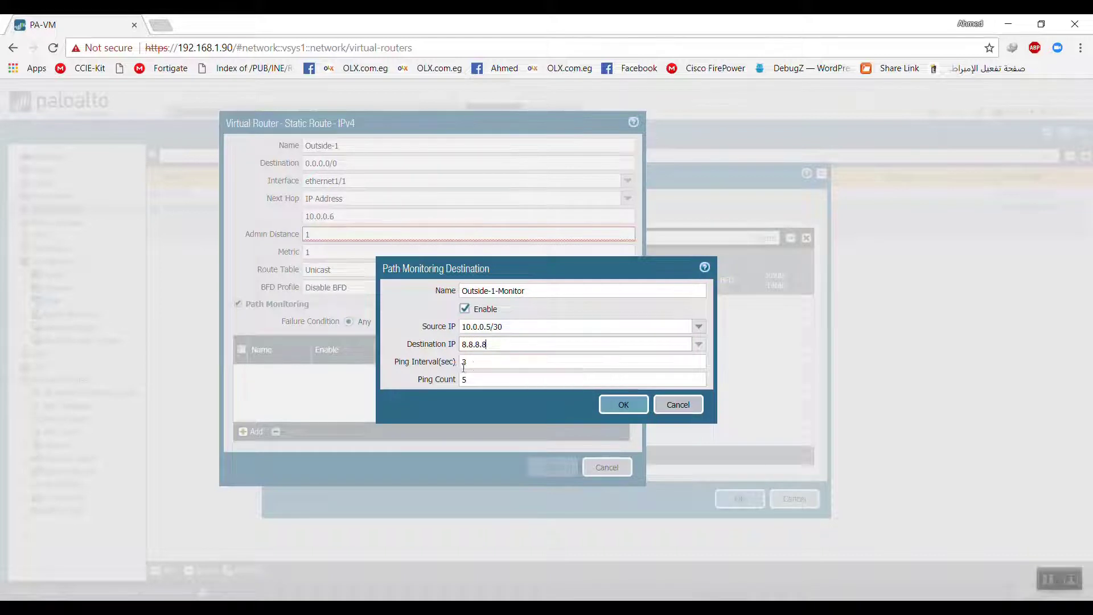
{"action": "key", "text": "Tab"}
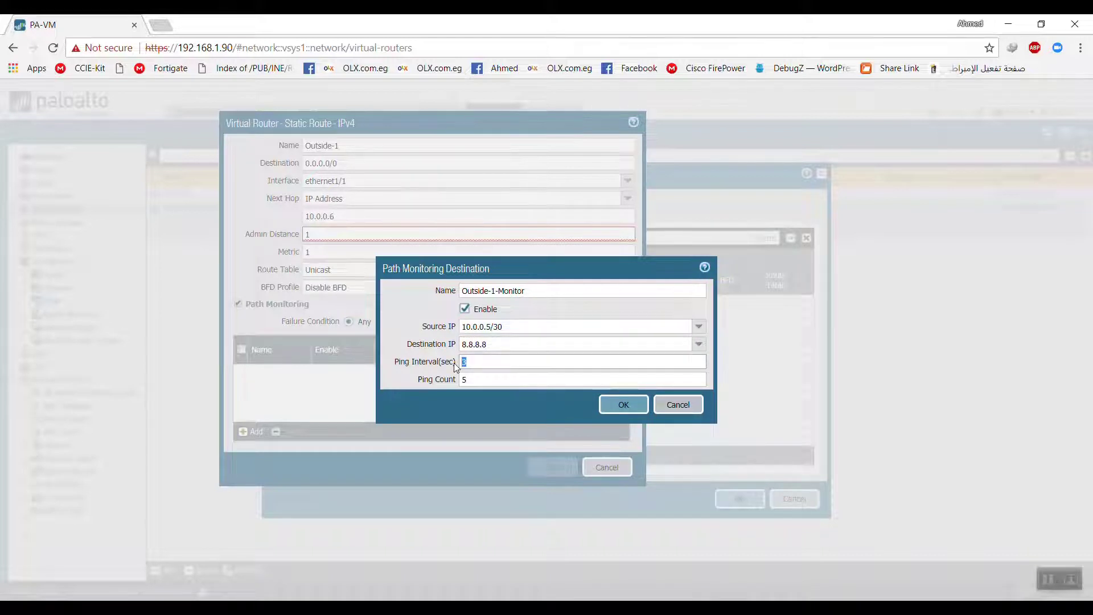
{"action": "key", "text": "Tab"}
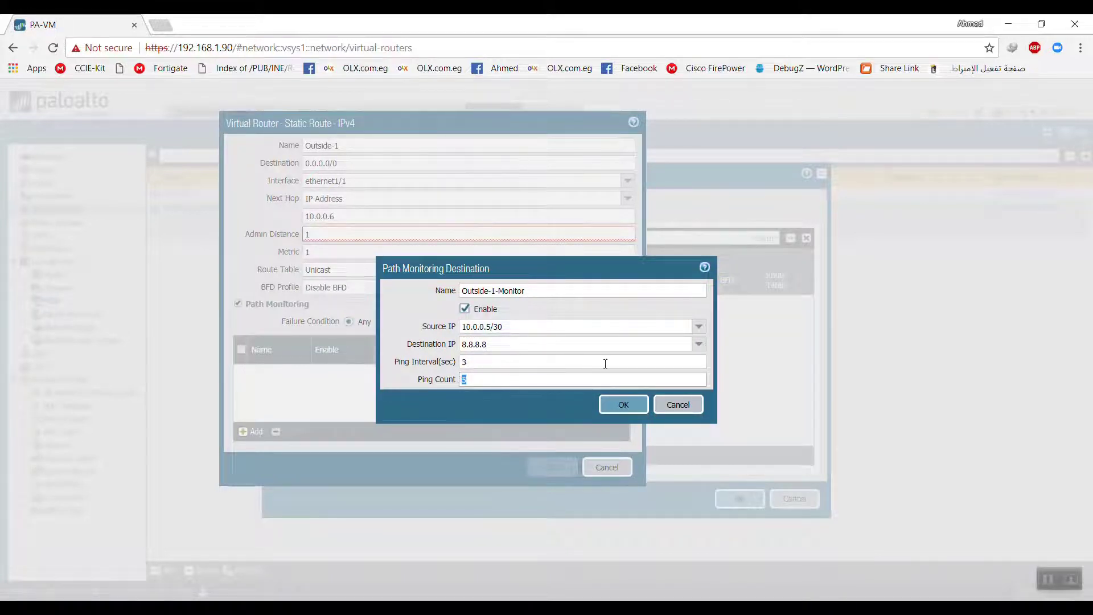
{"action": "left_click", "coordinate": [628, 404]}
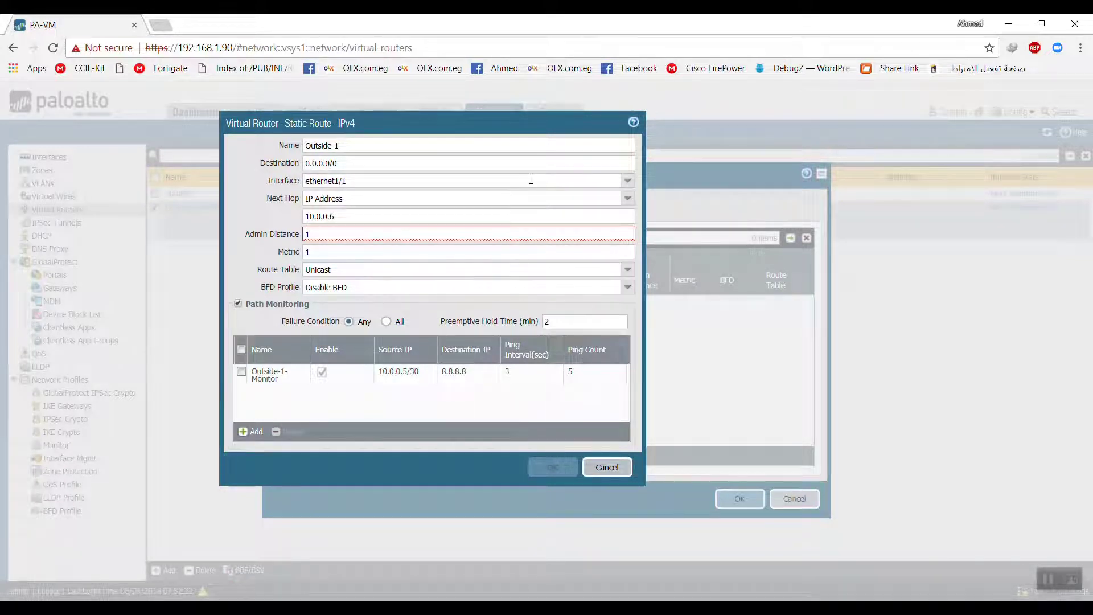
Set the path monitoring preemptive hold time to 1 minute
{"action": "left_click_drag", "start_coordinate": [441, 322], "coordinate": [519, 330]}
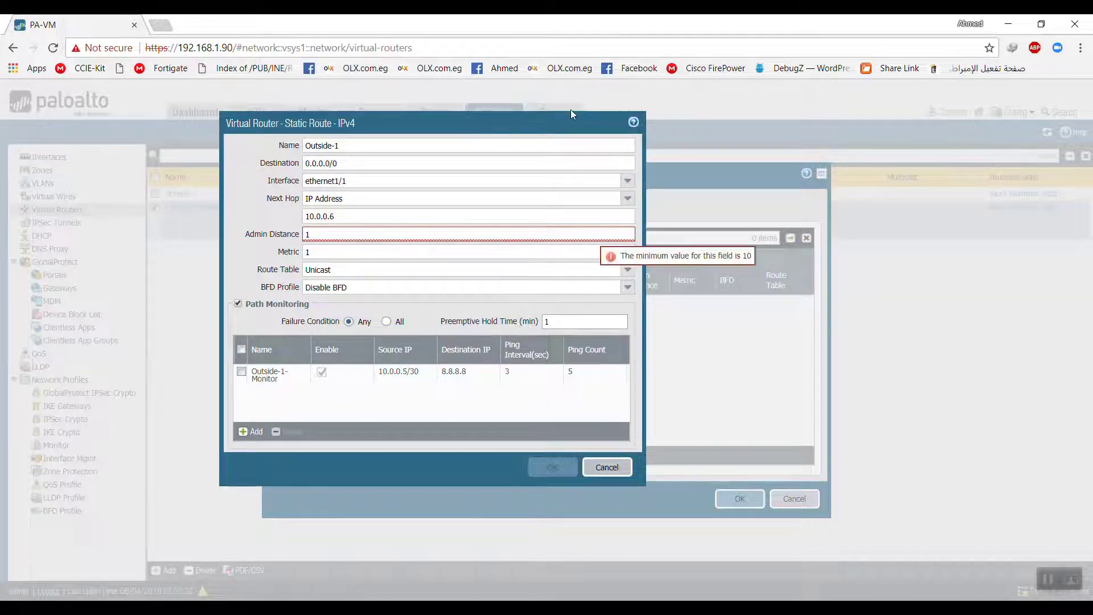
Set the Outside-1 route's admin distance to 10 and save the route
{"action": "left_click_drag", "start_coordinate": [497, 121], "coordinate": [889, 136]}
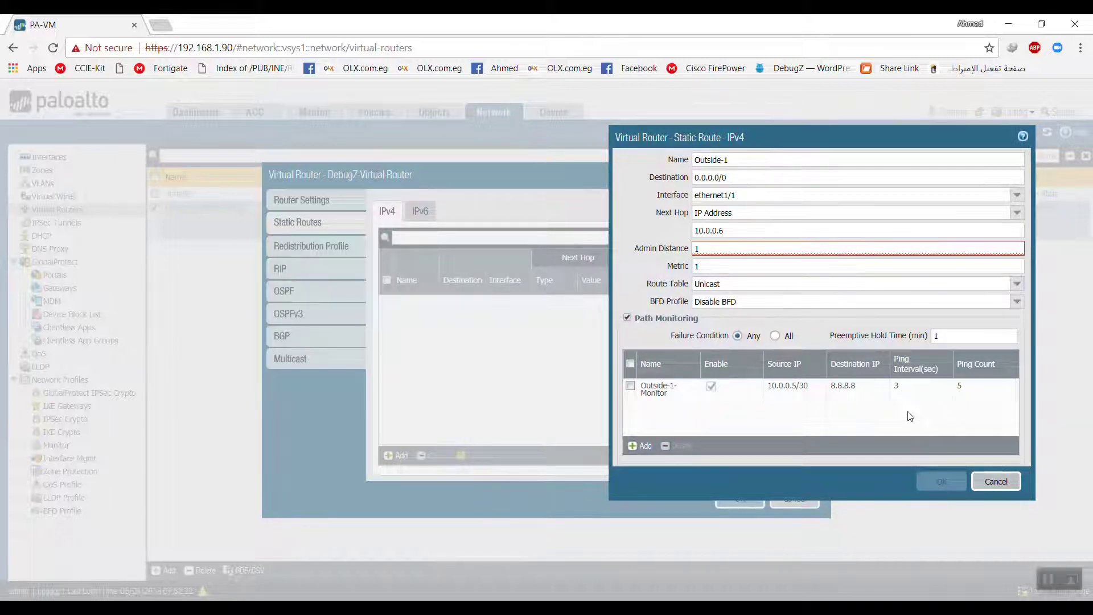
{"action": "double_click", "coordinate": [934, 335]}
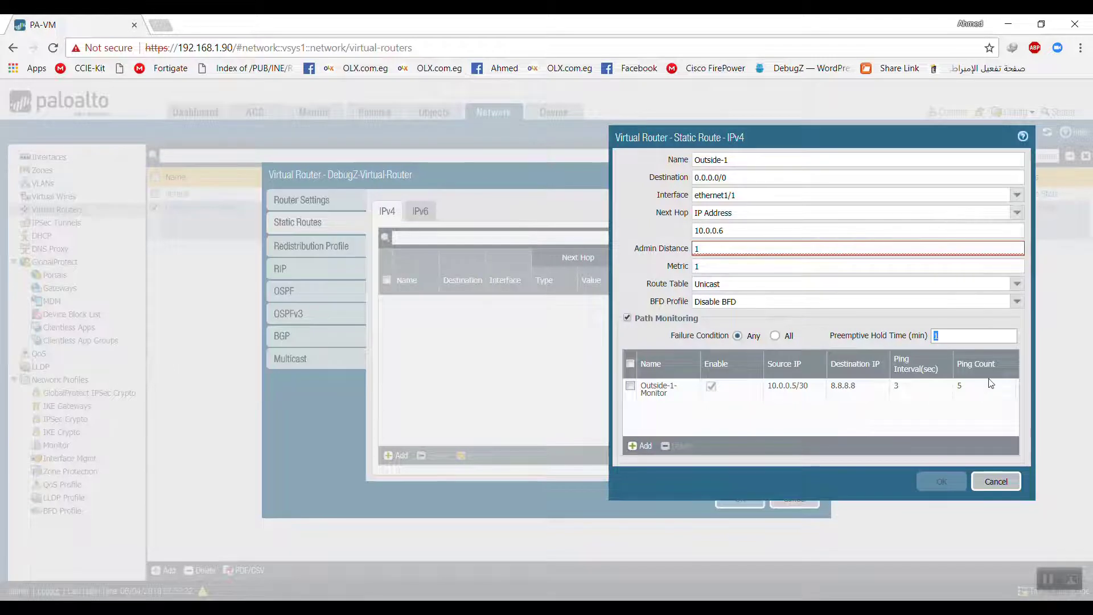
{"action": "left_click", "coordinate": [811, 479]}
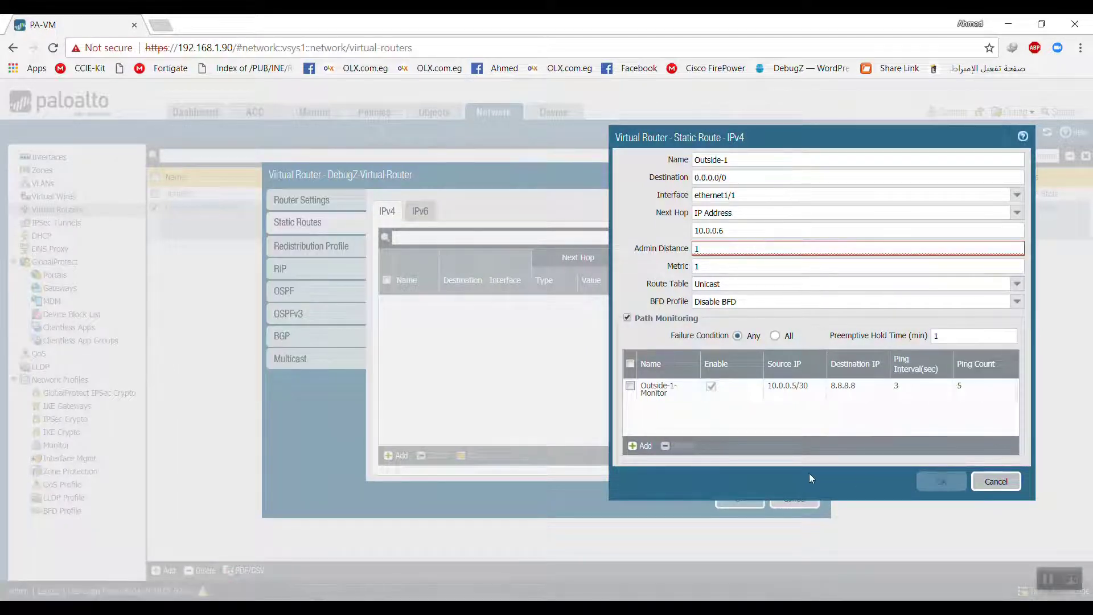
{"action": "left_click", "coordinate": [826, 393]}
{"action": "mouse_move", "coordinate": [749, 247]}
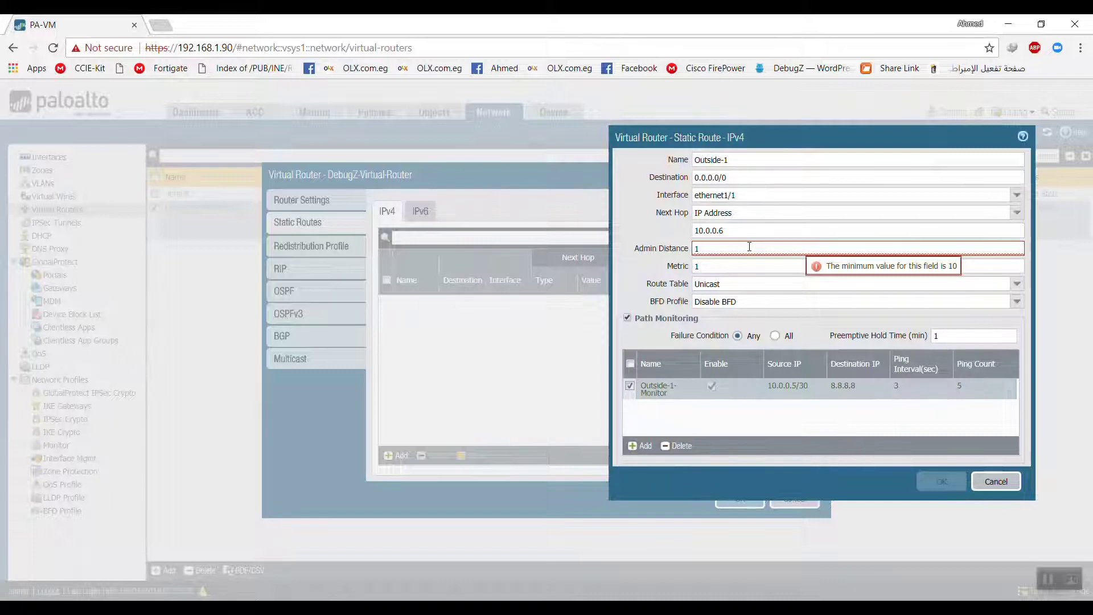
{"action": "type", "text": "0"}
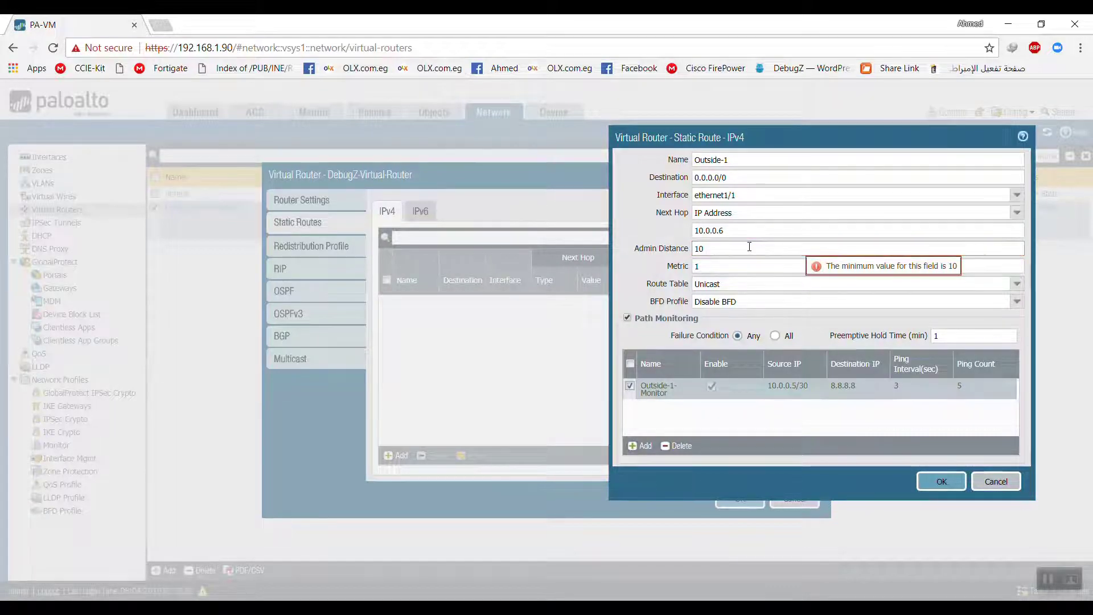
{"action": "left_click", "coordinate": [937, 484]}
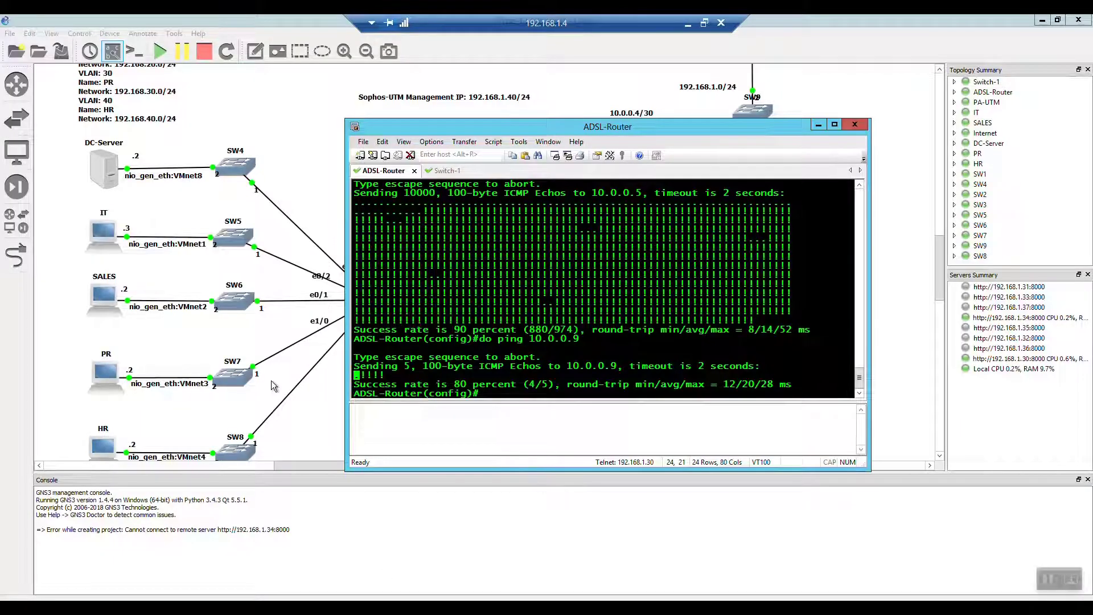
Check the network topology, then switch to its Photoshop copy and brush curves along the PA-UTM links through SW1 and SW2
{"action": "left_click", "coordinate": [340, 188]}
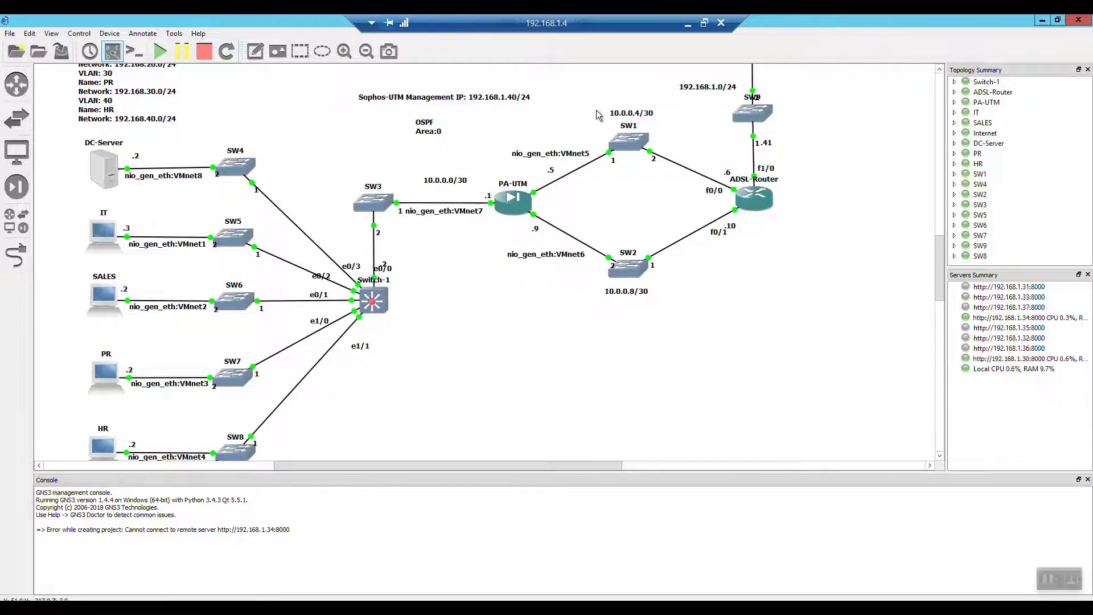
{"action": "left_click", "coordinate": [688, 22]}
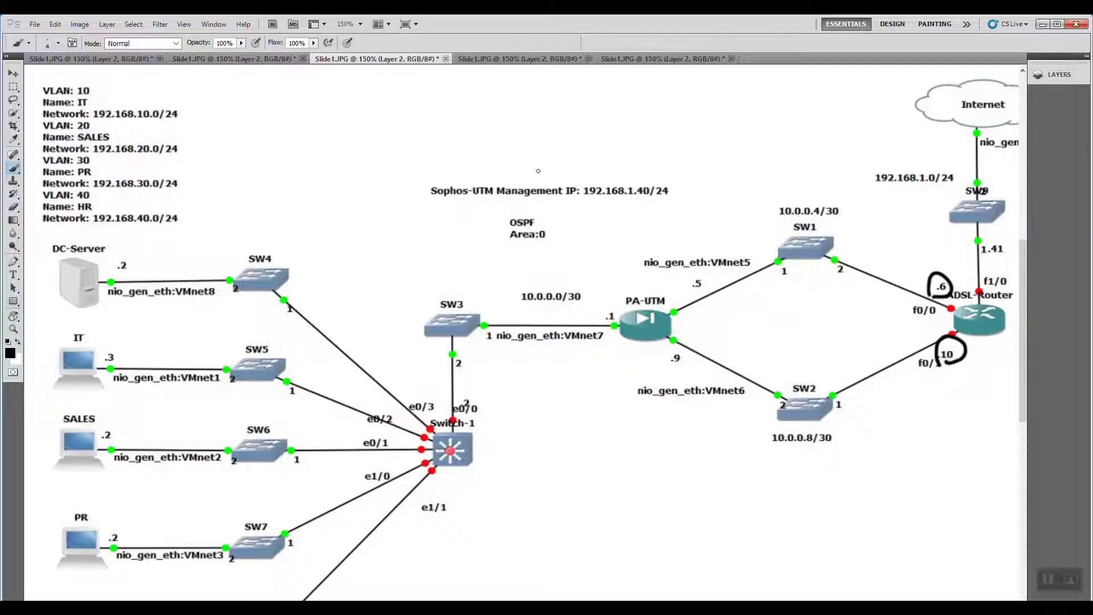
{"action": "mouse_move", "coordinate": [667, 303]}
{"action": "left_mouse_down"}
{"action": "mouse_move", "coordinate": [671, 276]}
{"action": "mouse_move", "coordinate": [895, 250]}
{"action": "left_mouse_up"}
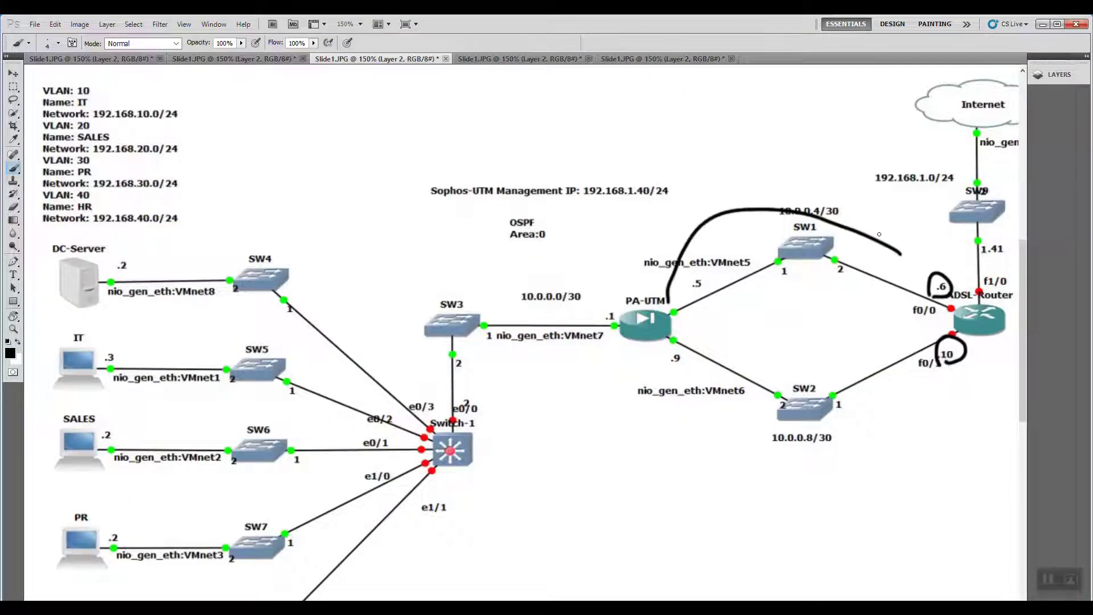
{"action": "left_click_drag", "start_coordinate": [678, 360], "coordinate": [800, 443]}
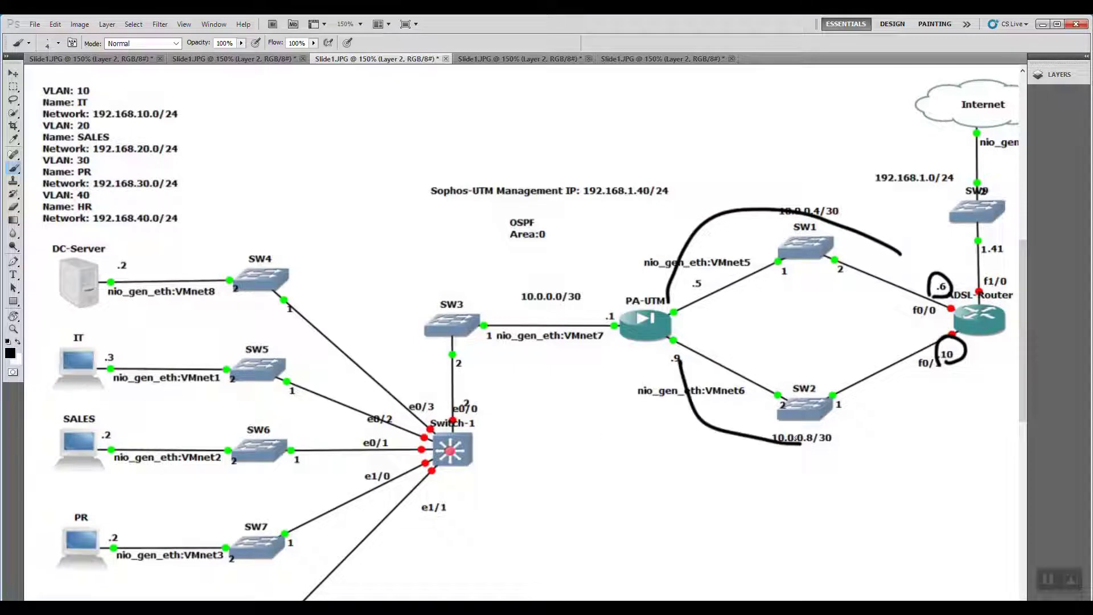
{"action": "left_click", "coordinate": [1060, 24]}
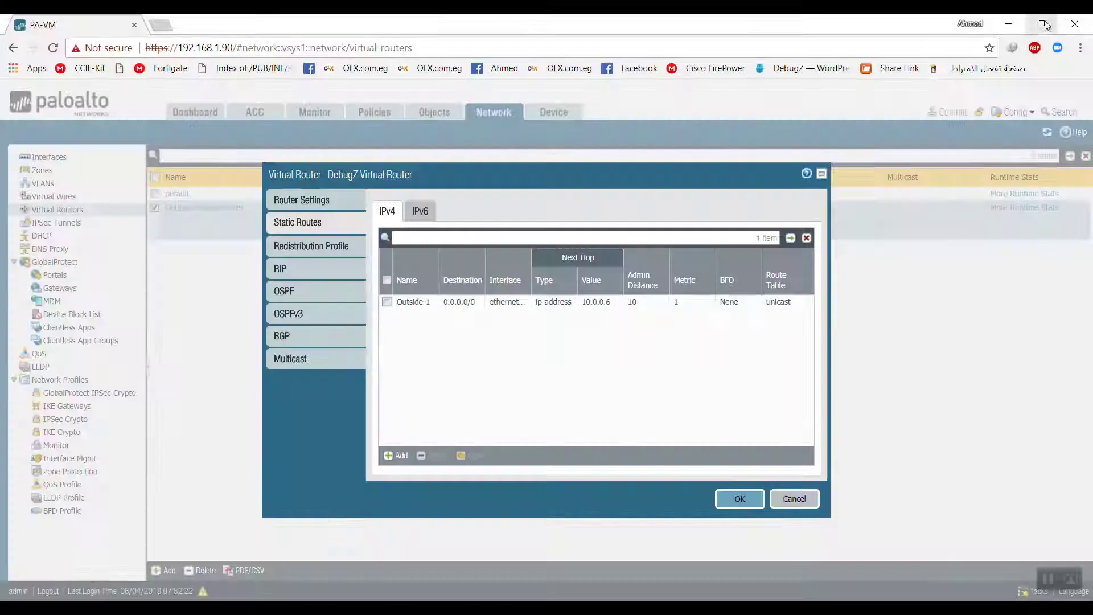
Add a static route named Outside-2 with destination 0.0.0.0/0, interface ethernet1/2 and next hop 10.0.0.10
{"action": "left_click", "coordinate": [393, 457]}
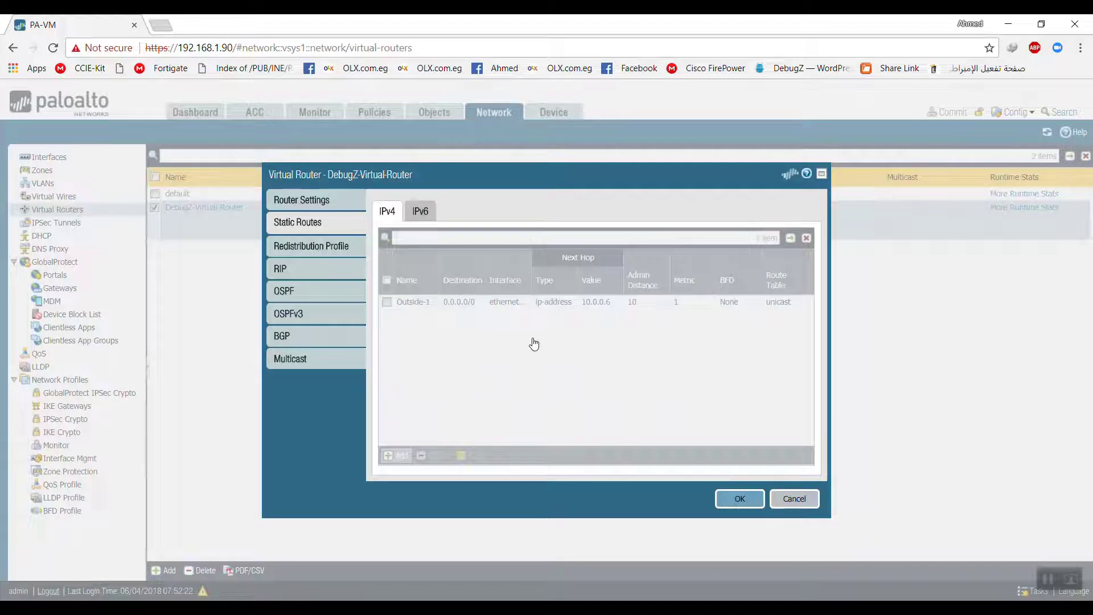
{"action": "type", "text": "Outside-2"}
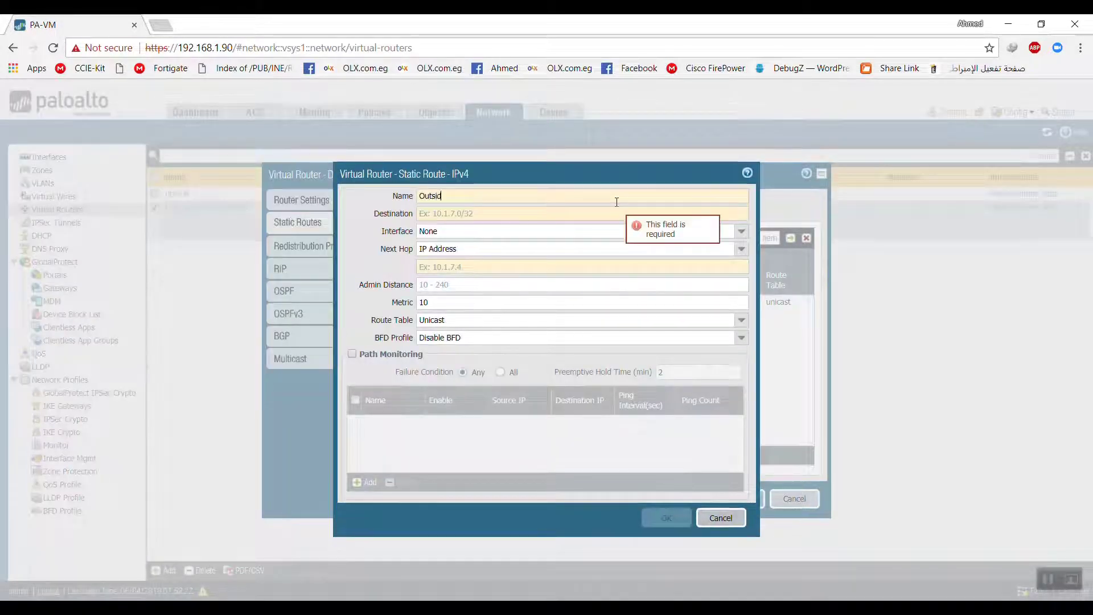
{"action": "left_click", "coordinate": [608, 208]}
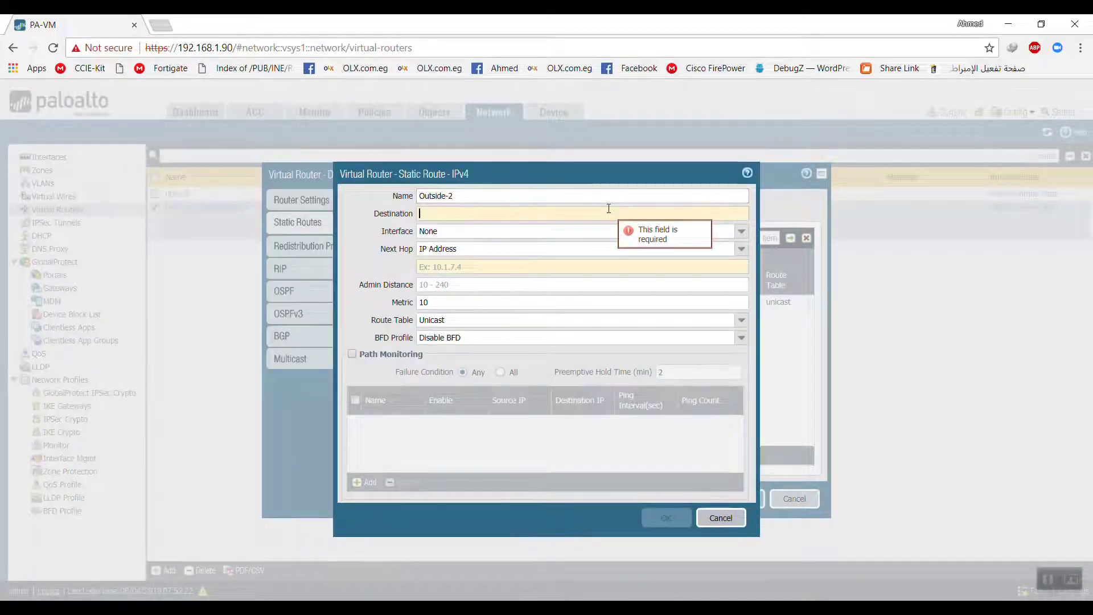
{"action": "type", "text": "0.0.0.0/0"}
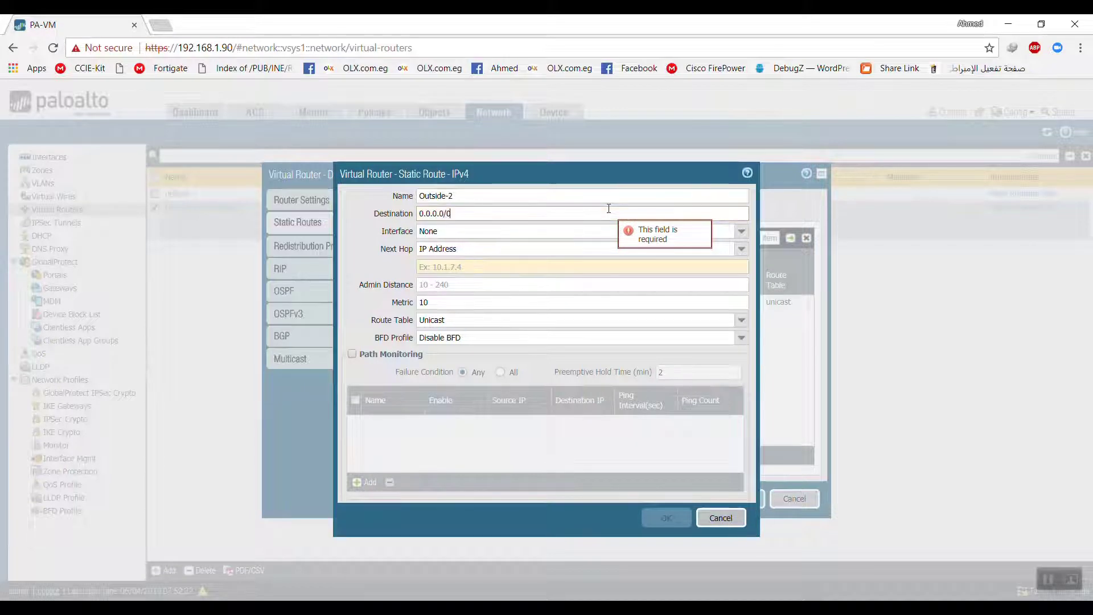
{"action": "left_click", "coordinate": [598, 231]}
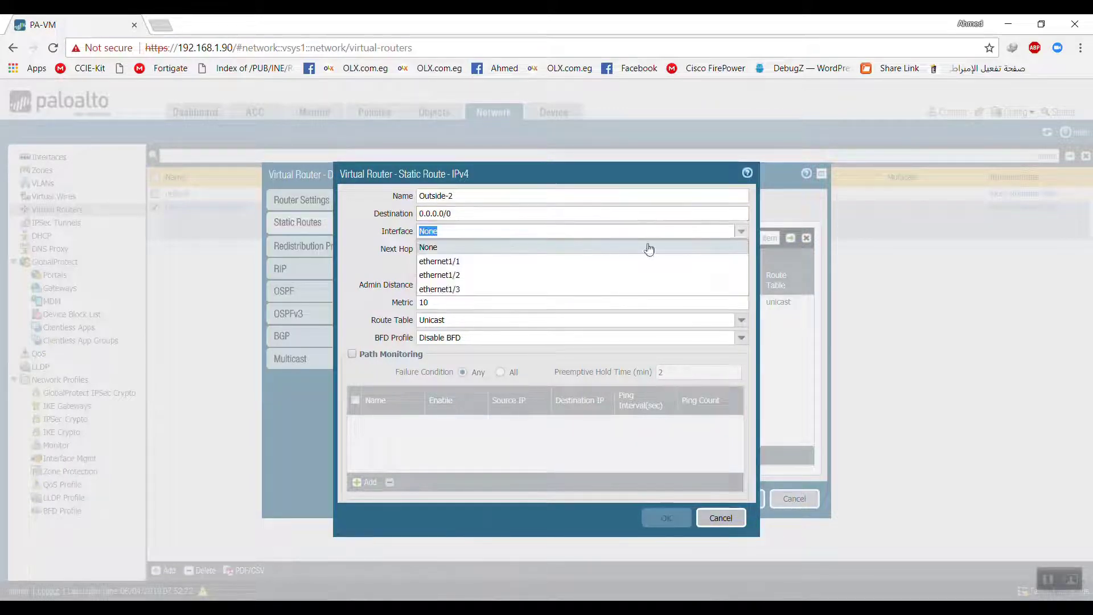
{"action": "left_click", "coordinate": [468, 279]}
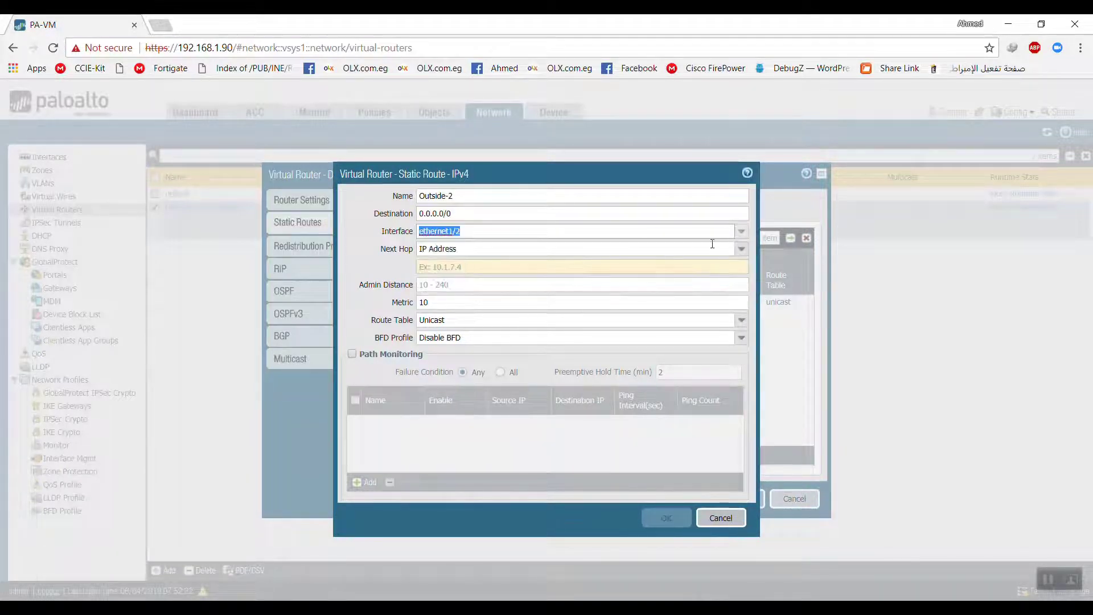
{"action": "left_click", "coordinate": [689, 266]}
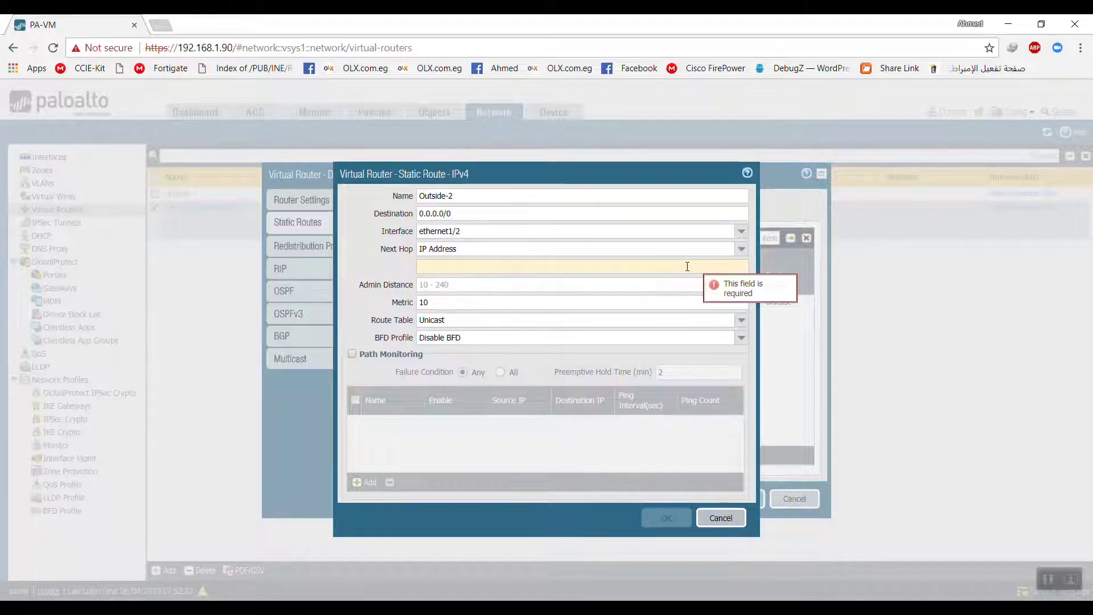
{"action": "type", "text": "10.0.0.10"}
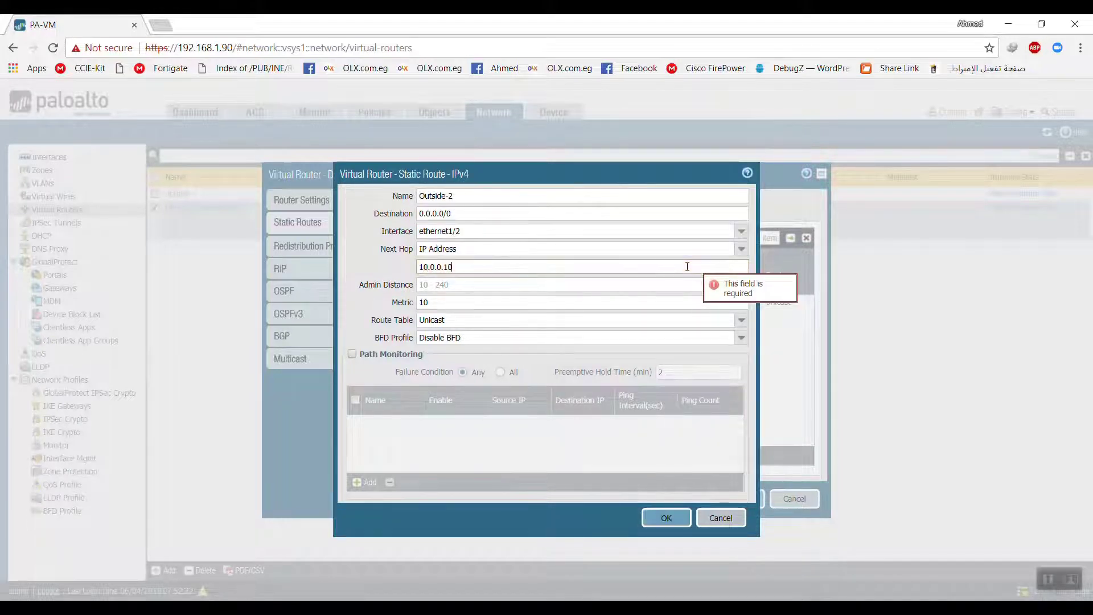
Give the Outside-2 route an admin distance of 10 and a metric of 1
{"action": "left_click", "coordinate": [627, 285]}
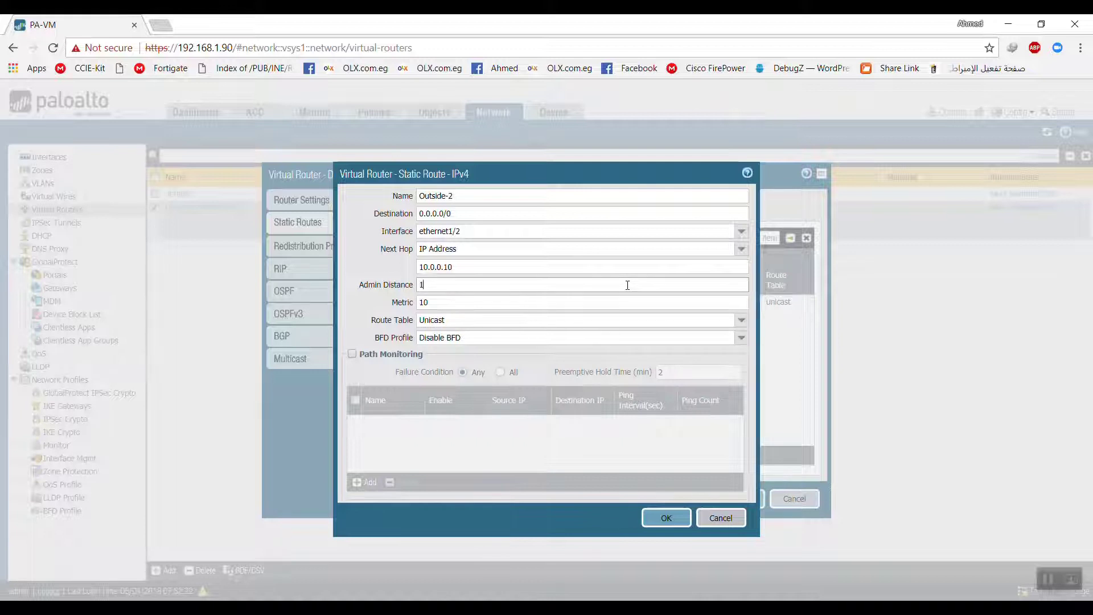
{"action": "type", "text": "10"}
{"action": "key", "text": "Tab"}
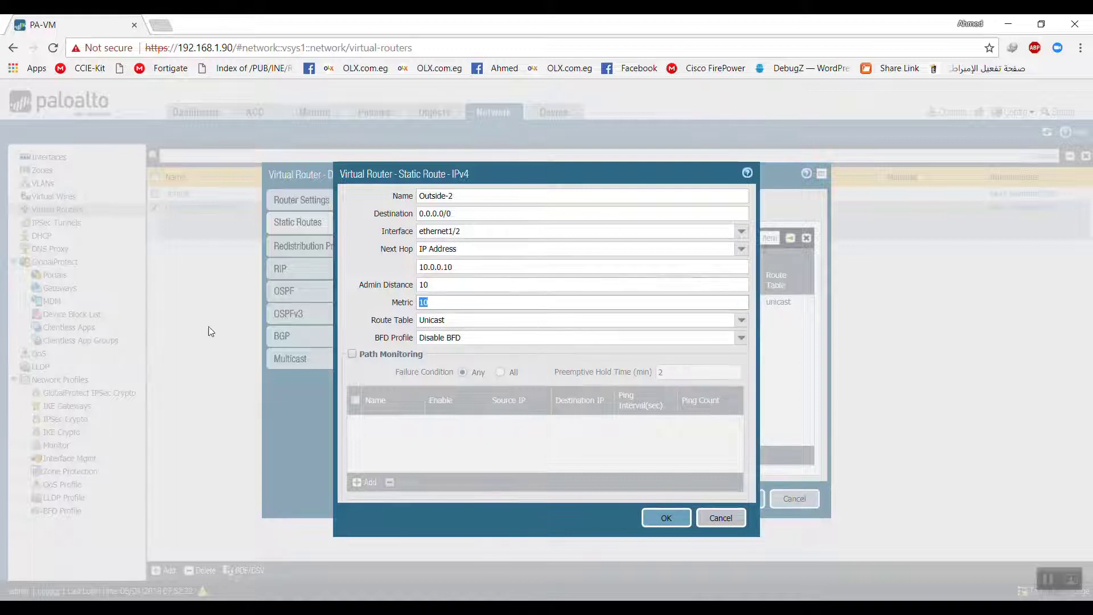
{"action": "type", "text": "1"}
{"action": "key", "text": "shift+Tab"}
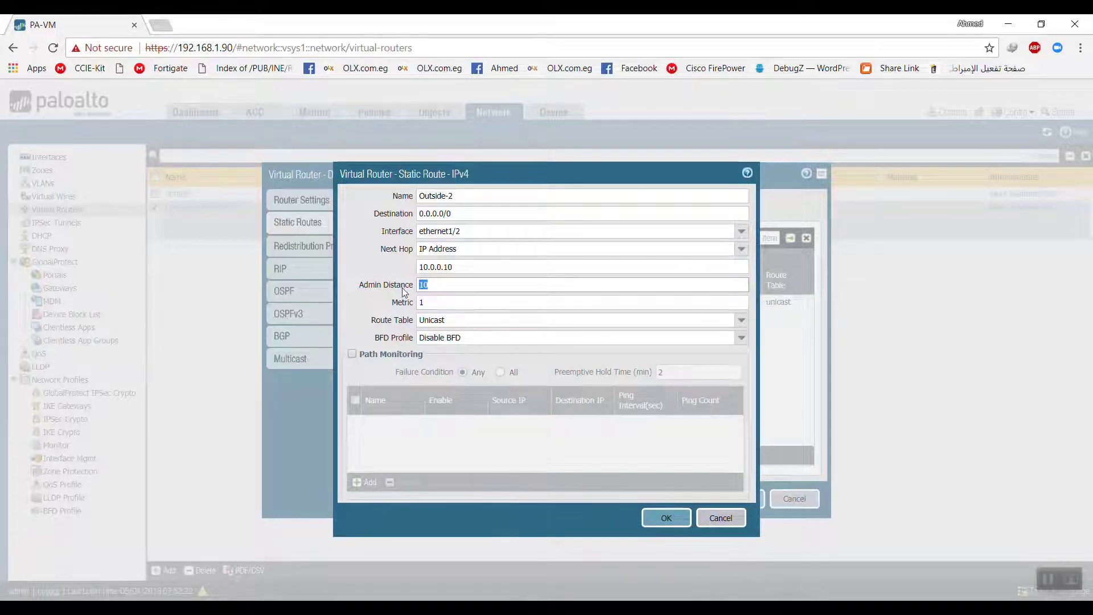
Enable path monitoring on the Outside-2 route and add a monitoring destination named Outside-2-Monitor
{"action": "left_click", "coordinate": [353, 355]}
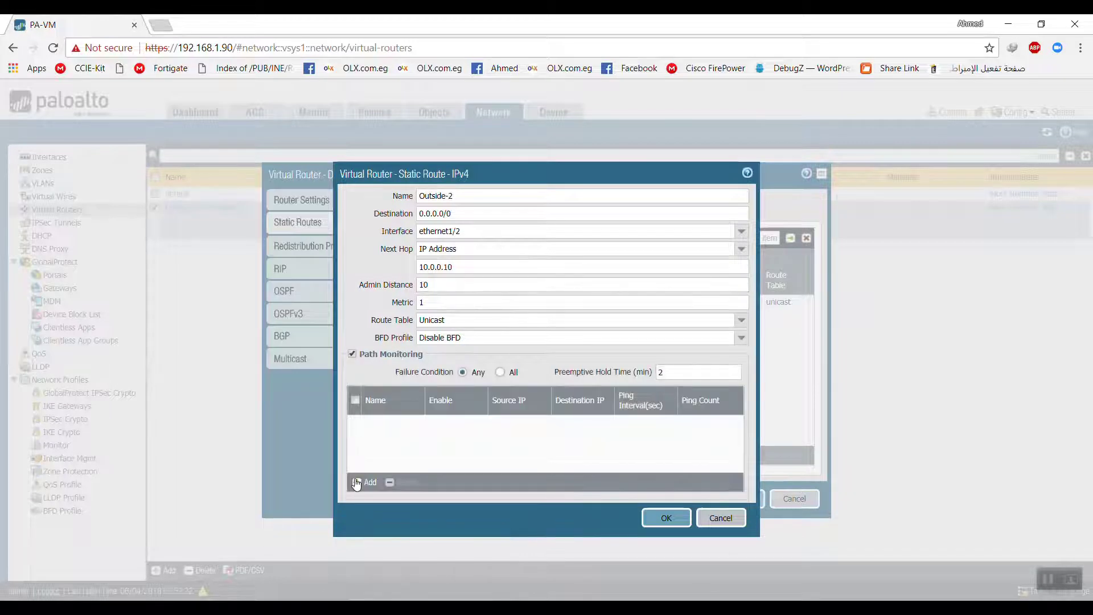
{"action": "left_click", "coordinate": [365, 482]}
{"action": "type", "text": "Outs"}
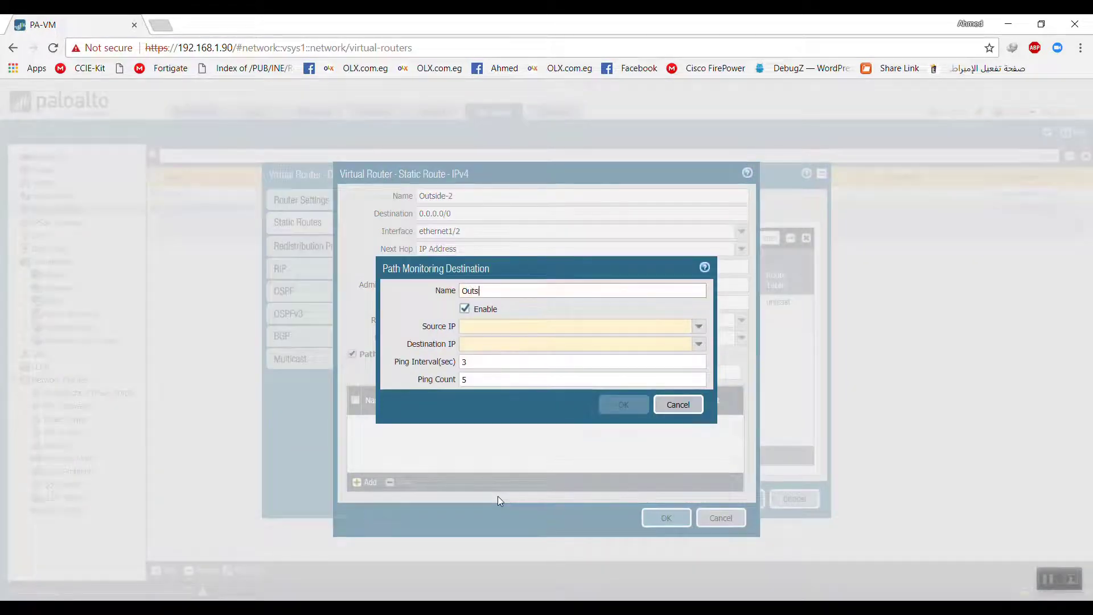
{"action": "type", "text": "ide-2"}
{"action": "type", "text": "-Mor"}
{"action": "left_click_drag", "start_coordinate": [570, 271], "coordinate": [708, 162]}
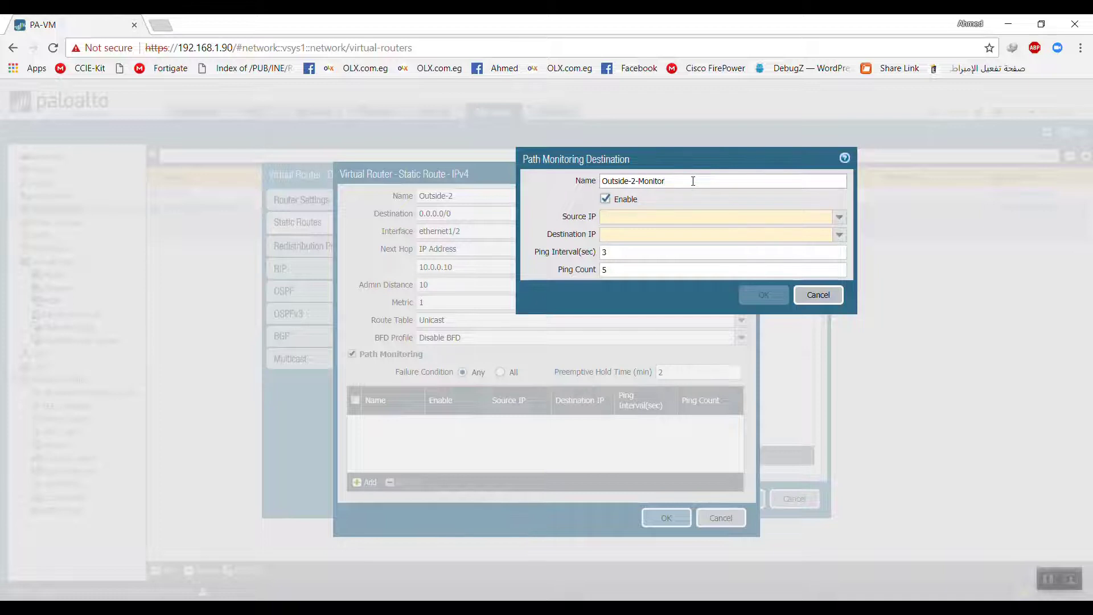
Give the monitoring destination source IP 10.0.0.9/30 and destination IP 8.8.8.8, and save it together with the Outside-2 route
{"action": "left_click", "coordinate": [839, 217]}
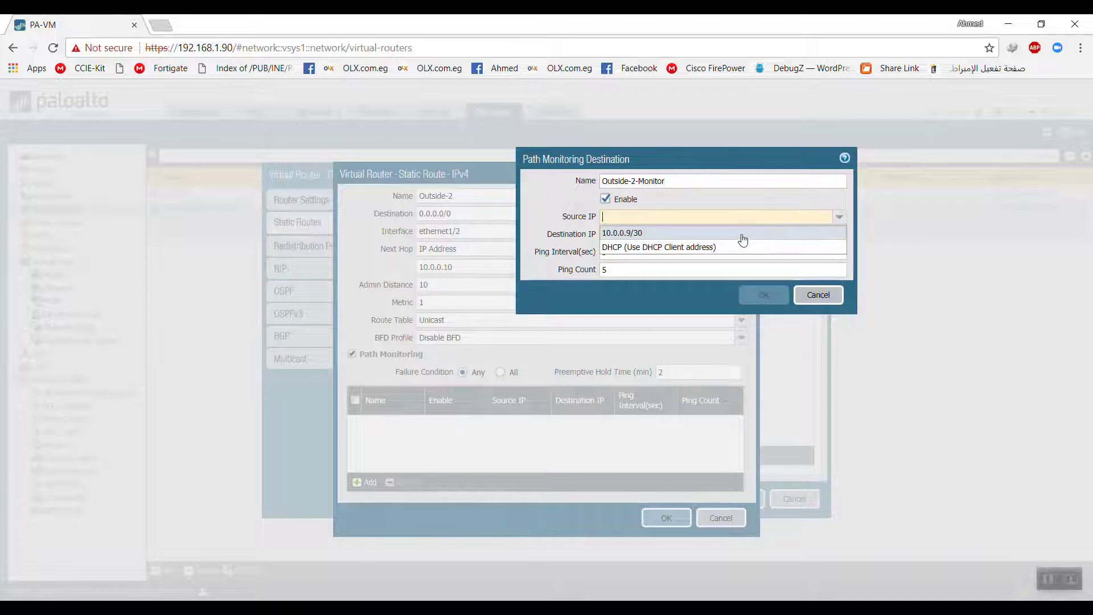
{"action": "left_click", "coordinate": [742, 234]}
{"action": "key", "text": "Tab"}
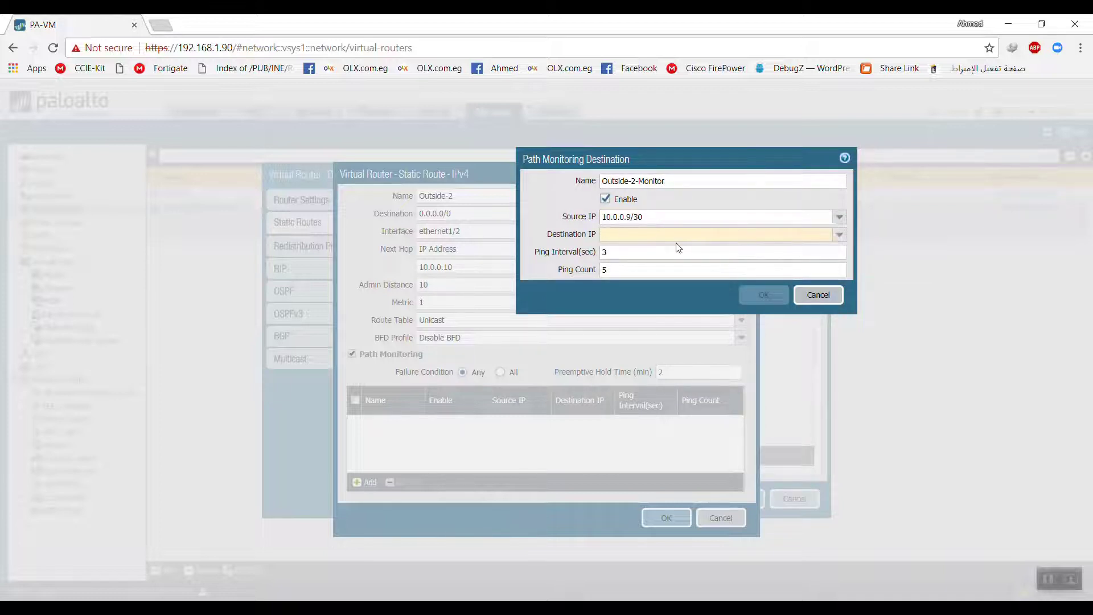
{"action": "type", "text": "8.8.8.8"}
{"action": "key", "text": "Tab"}
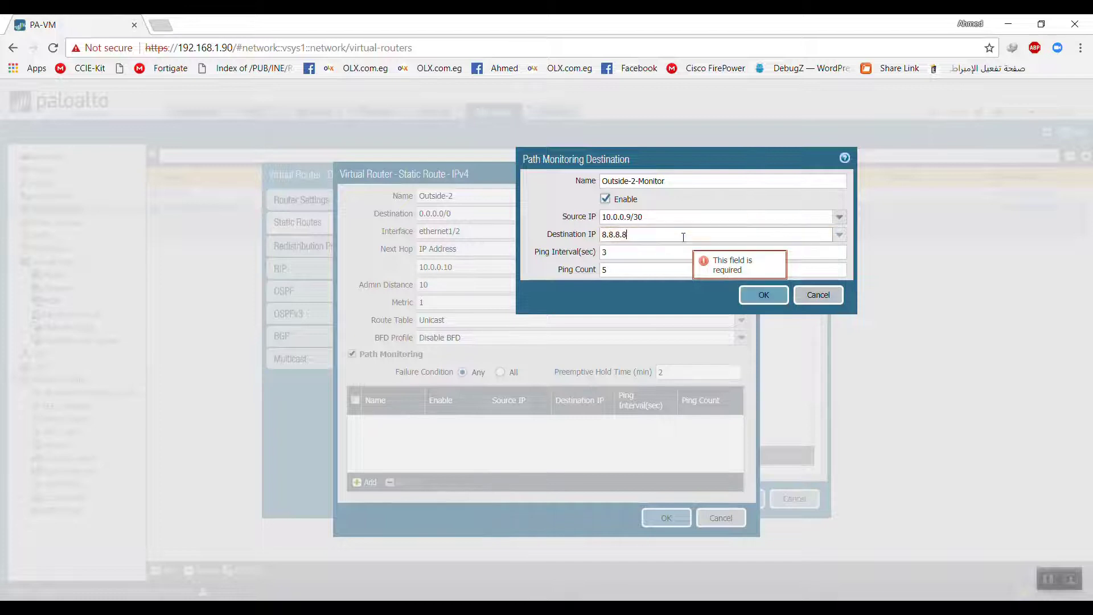
{"action": "key", "text": "BackSpace"}
{"action": "type", "text": "3"}
{"action": "left_click", "coordinate": [757, 295]}
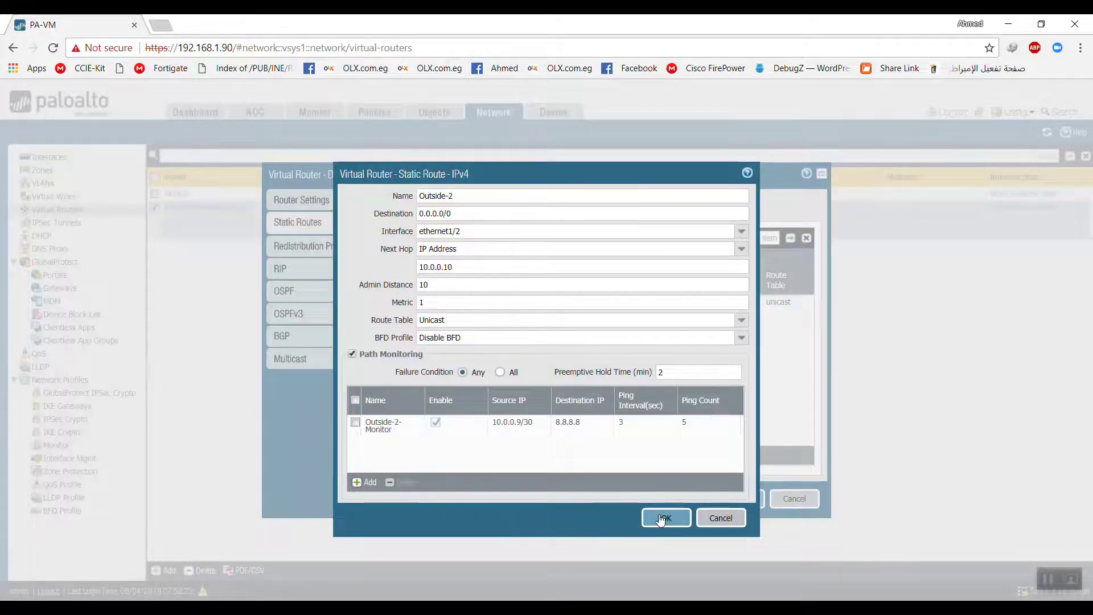
{"action": "left_click", "coordinate": [661, 516]}
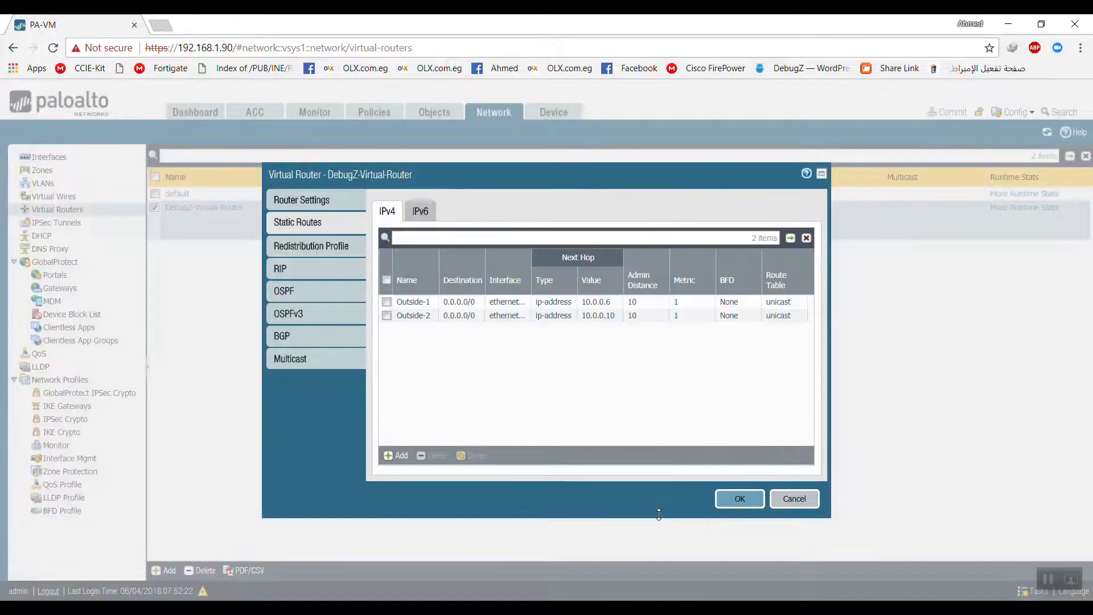
Review the Outside-1 route's settings and save the DebugZ-Virtual-Router configuration with both static routes
{"action": "left_click", "coordinate": [413, 302]}
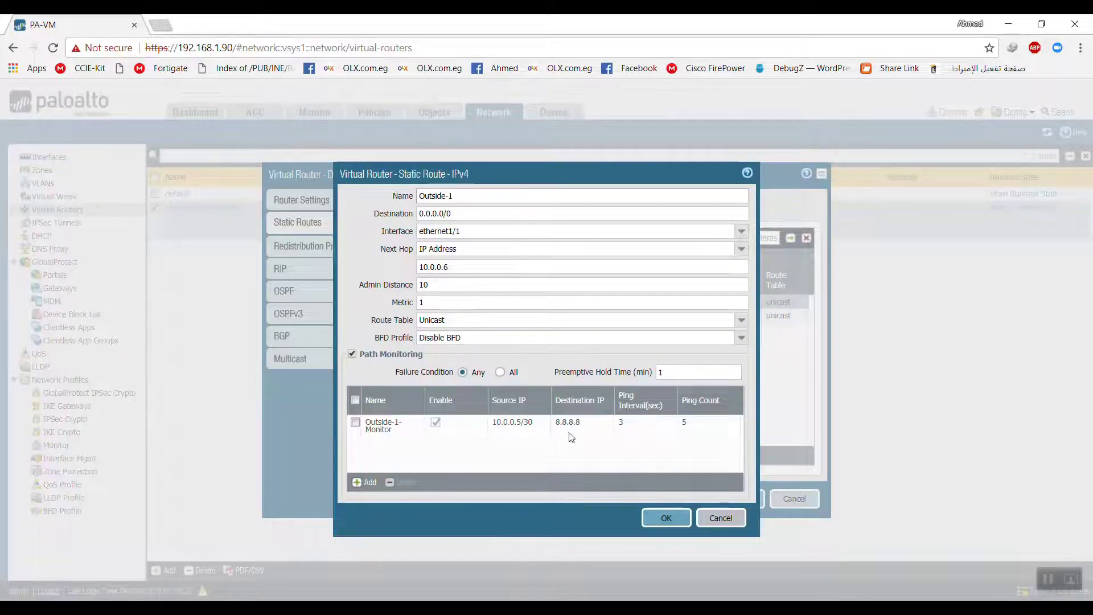
{"action": "left_click", "coordinate": [664, 518]}
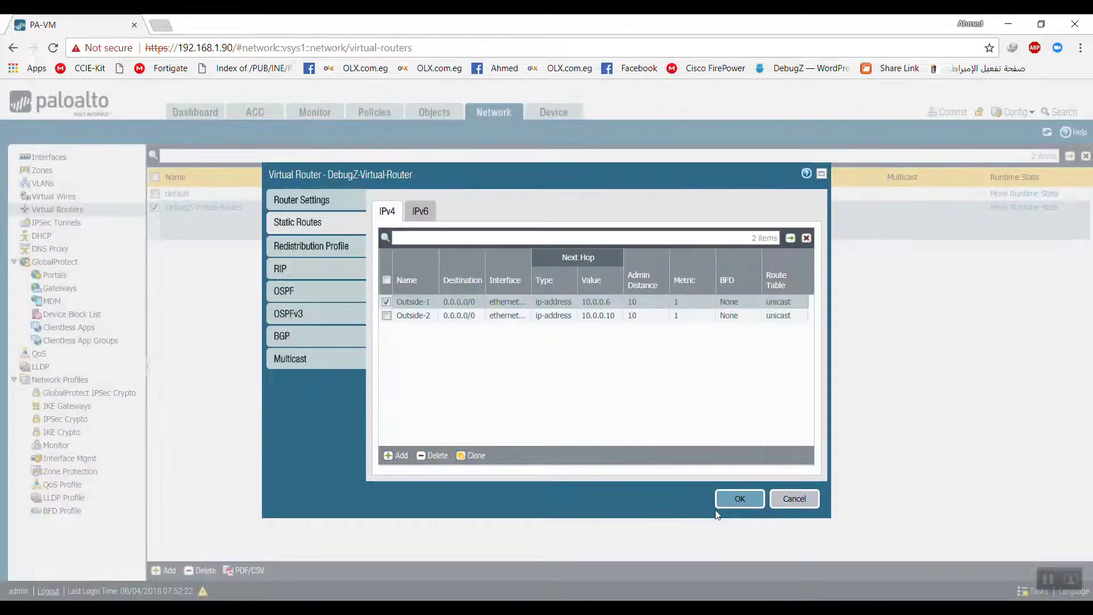
{"action": "left_click", "coordinate": [735, 501]}
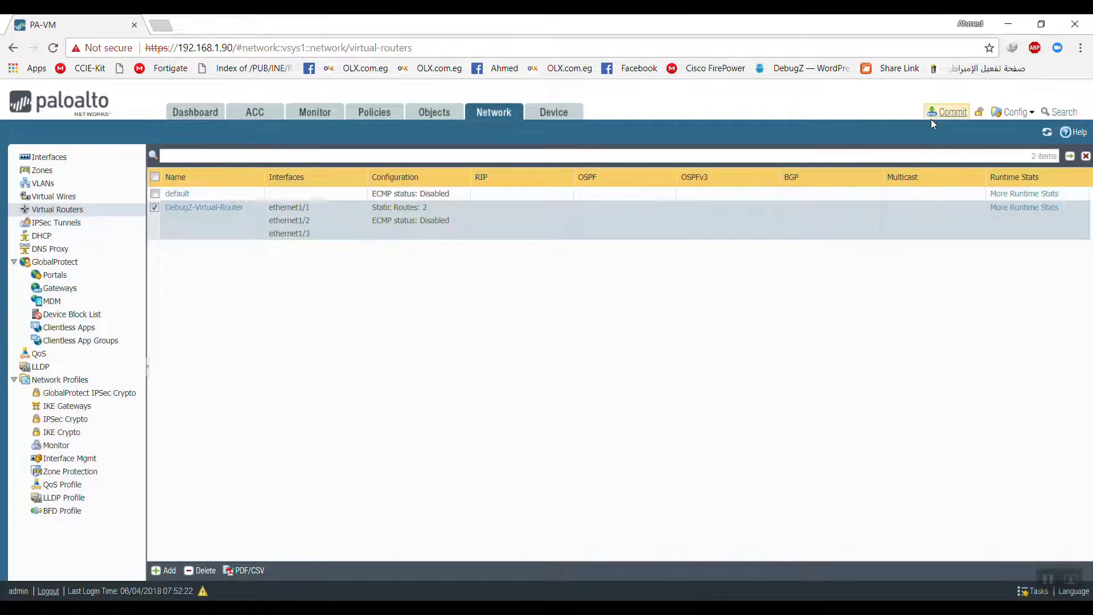
Commit the firewall configuration and examine the details of the commit result
{"action": "left_click", "coordinate": [946, 113]}
{"action": "left_click", "coordinate": [670, 501]}
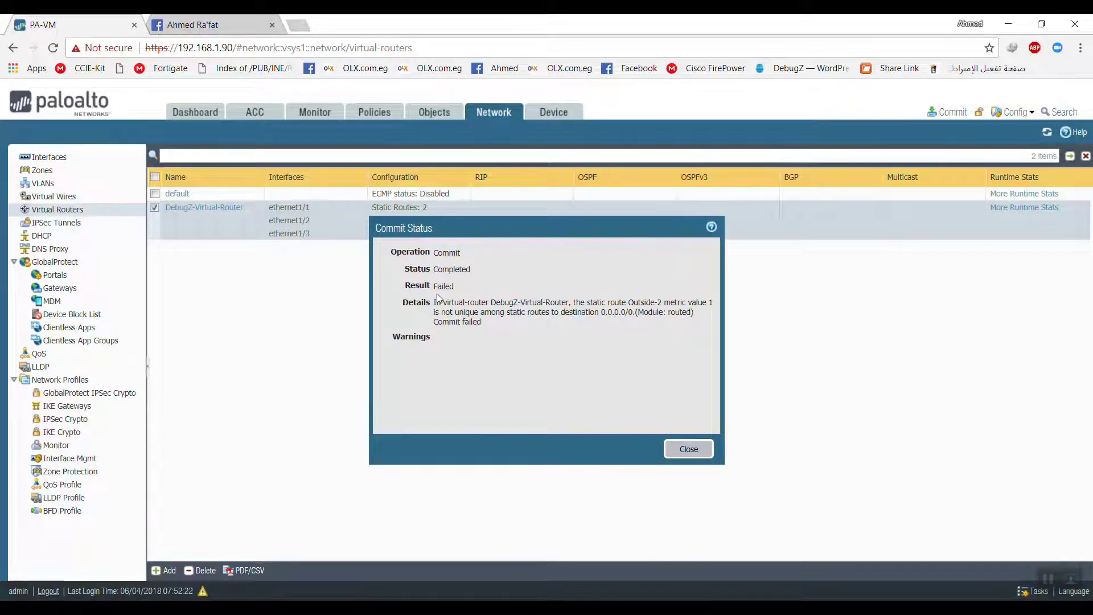
{"action": "left_click_drag", "start_coordinate": [434, 301], "coordinate": [713, 303]}
{"action": "left_click", "coordinate": [665, 305]}
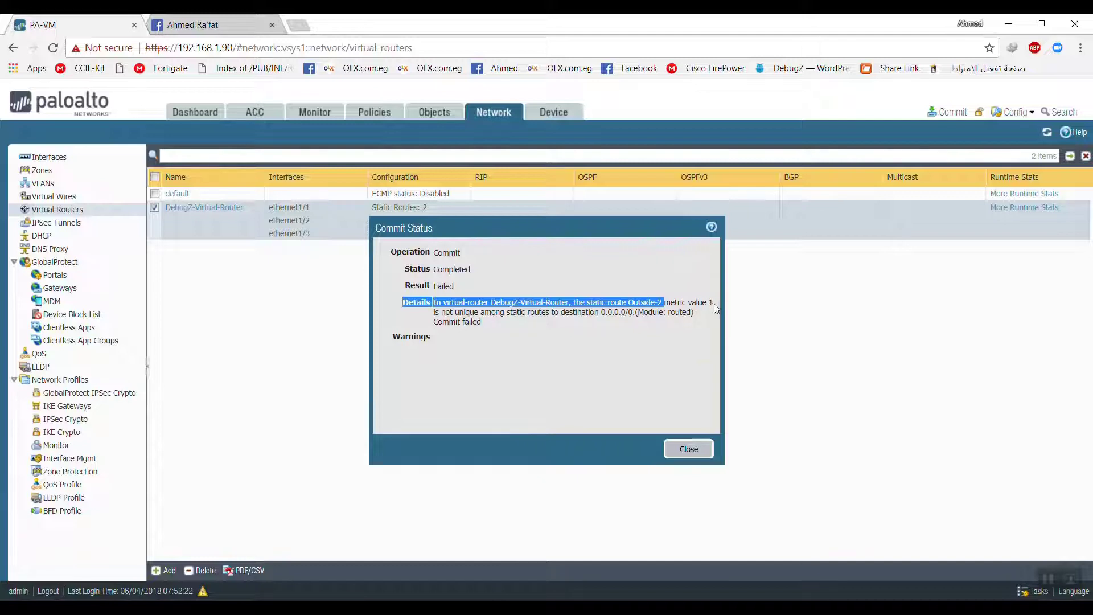
Read through the rest of the commit details and dismiss the commit status
{"action": "left_click_drag", "start_coordinate": [436, 317], "coordinate": [465, 312]}
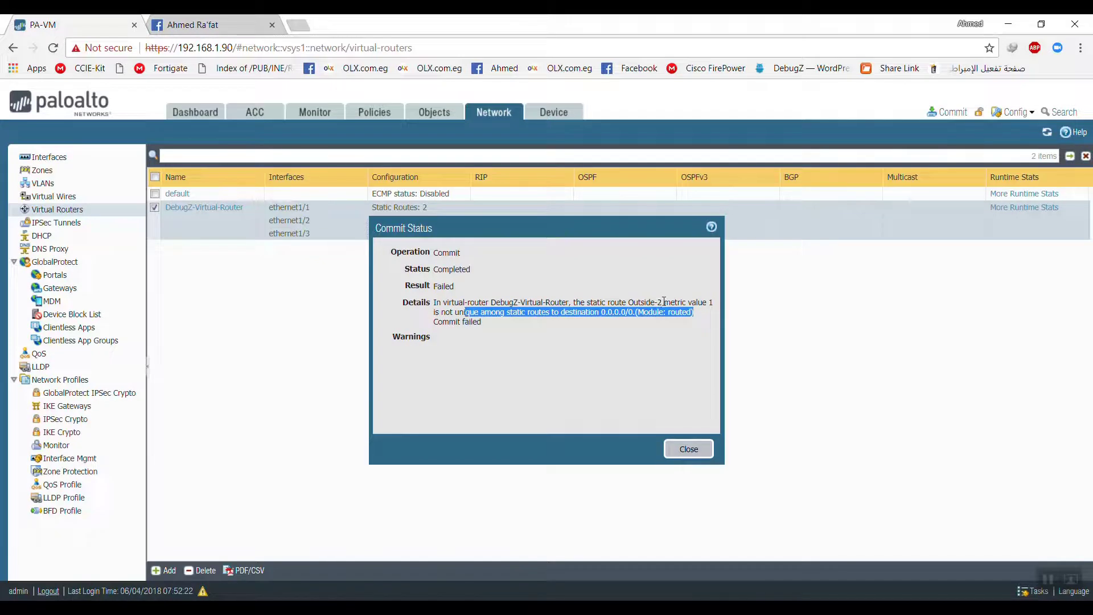
{"action": "left_click_drag", "start_coordinate": [482, 322], "coordinate": [436, 324]}
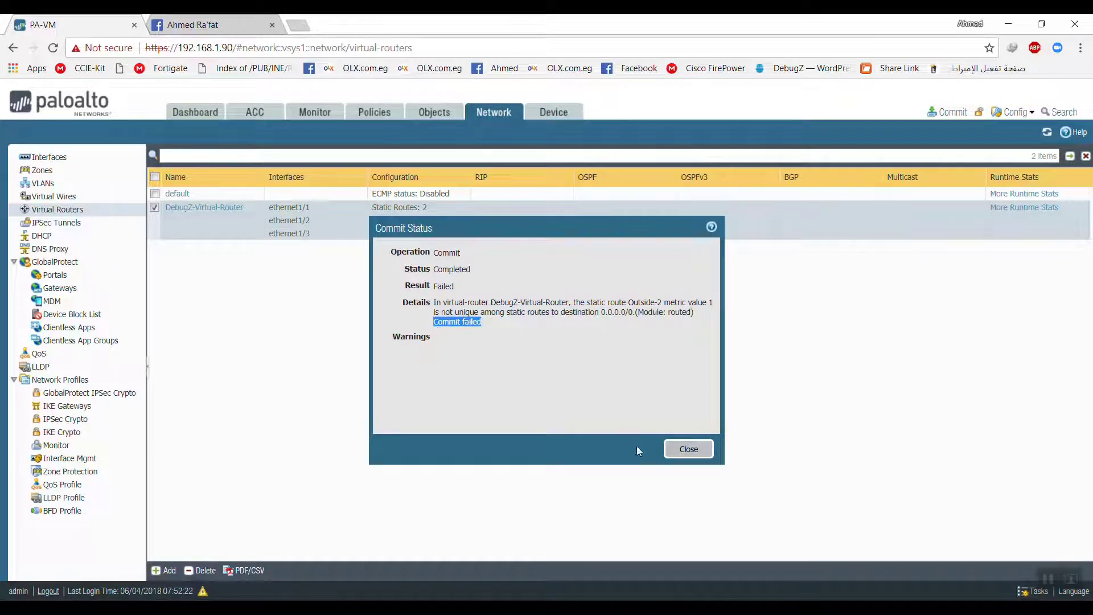
{"action": "left_click", "coordinate": [689, 450]}
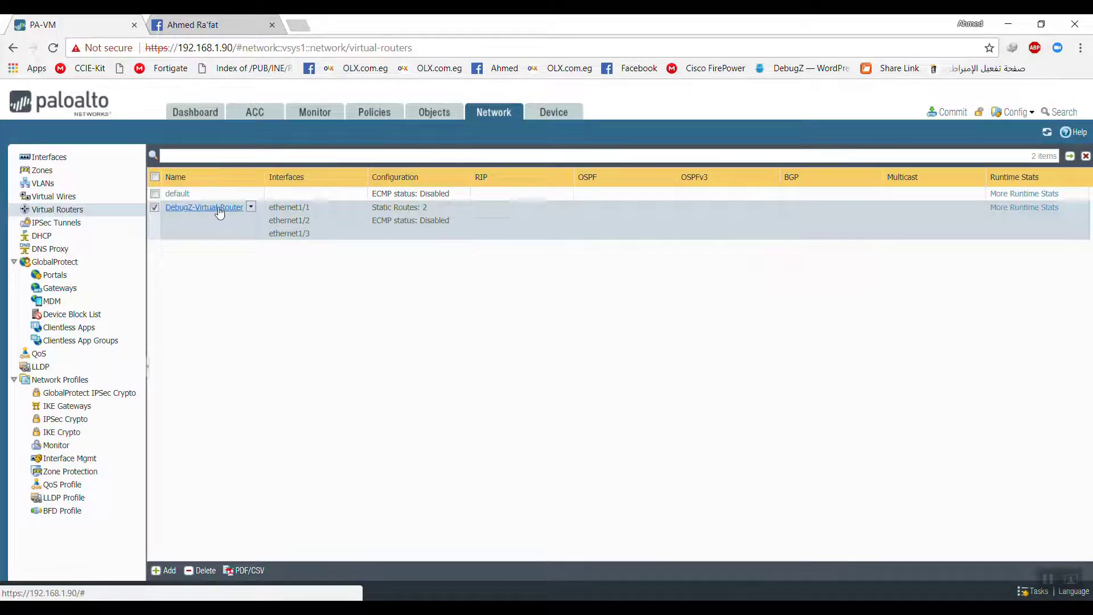
Set the metric of DebugZ-Virtual-Router's Outside-2 static route to 2 and save both the route and the virtual router
{"action": "left_click", "coordinate": [220, 213]}
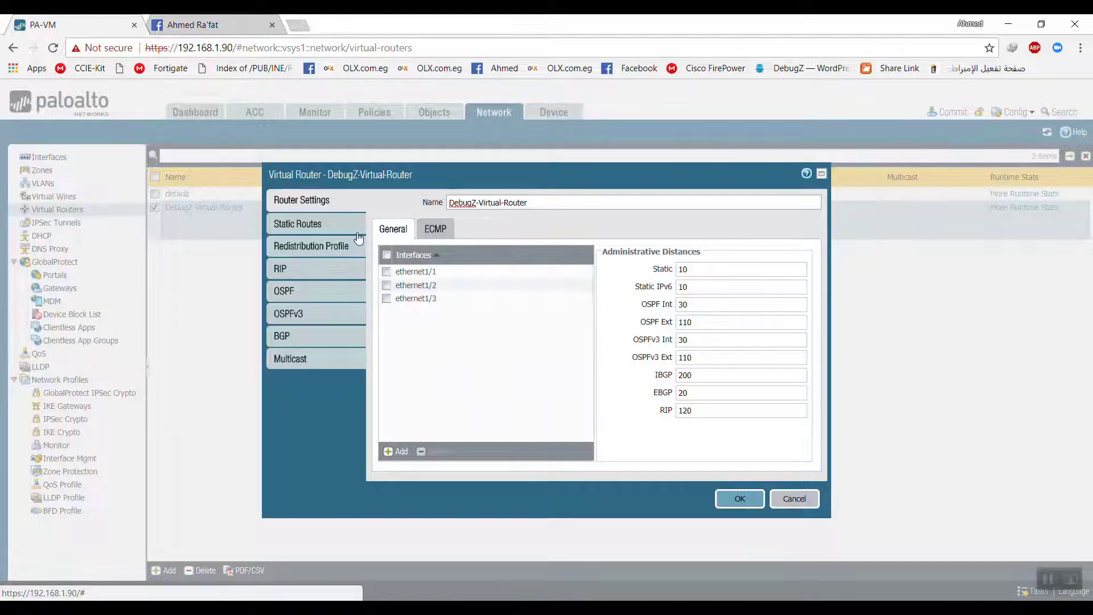
{"action": "left_click", "coordinate": [332, 223]}
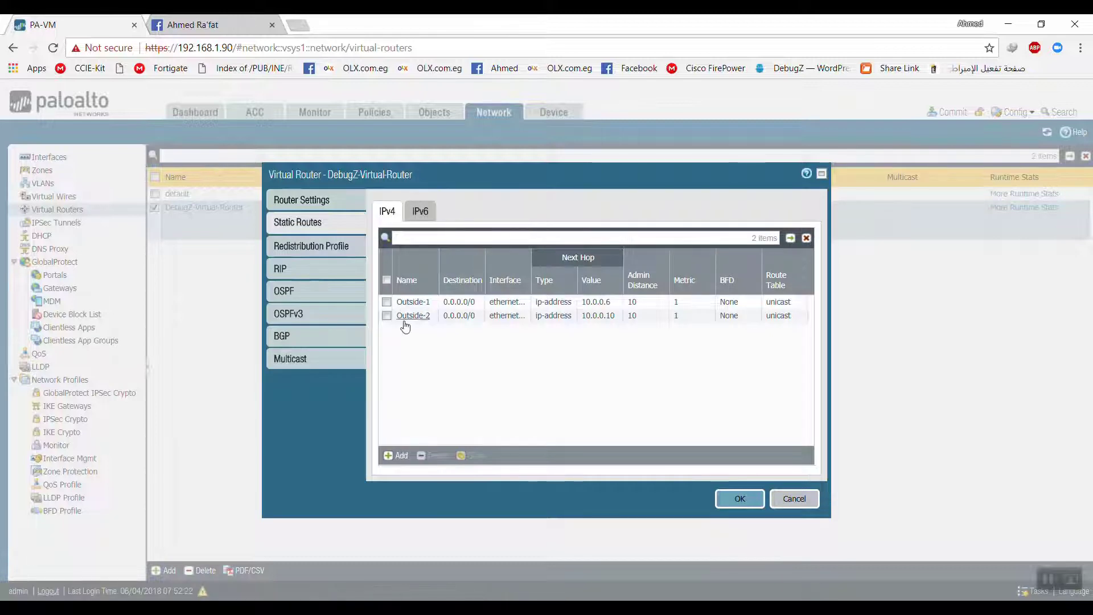
{"action": "left_click", "coordinate": [405, 316]}
{"action": "left_click", "coordinate": [414, 305]}
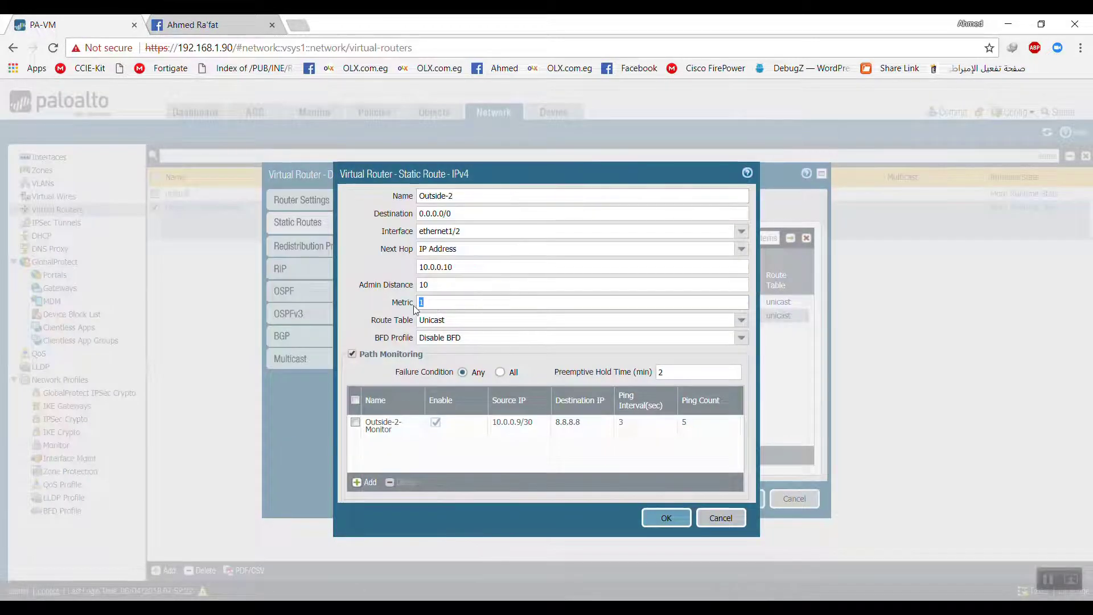
{"action": "type", "text": "2"}
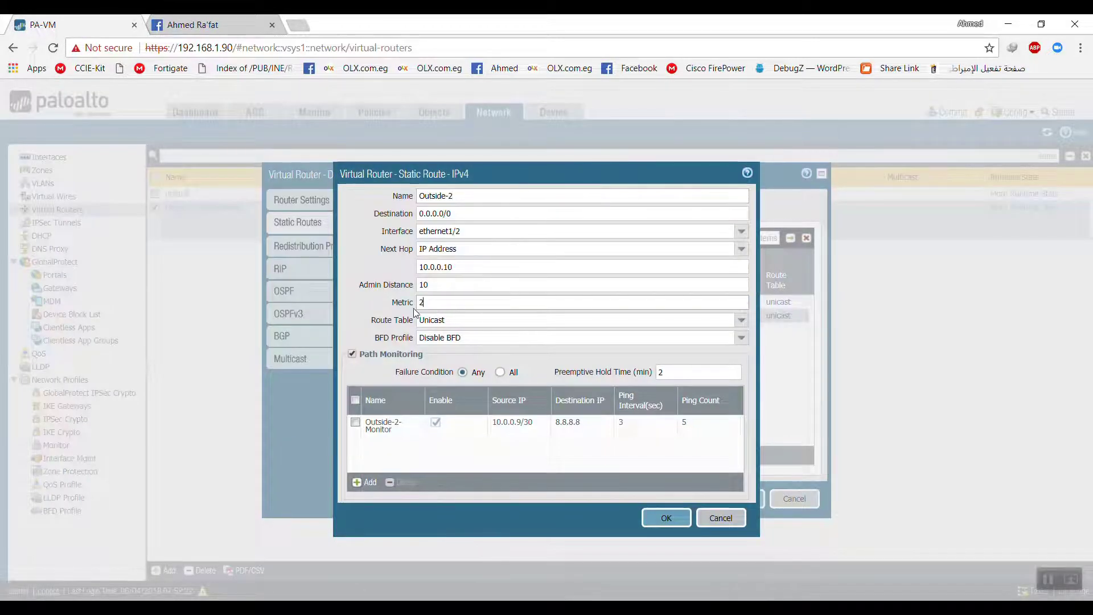
{"action": "left_click", "coordinate": [671, 519]}
{"action": "left_click", "coordinate": [733, 498]}
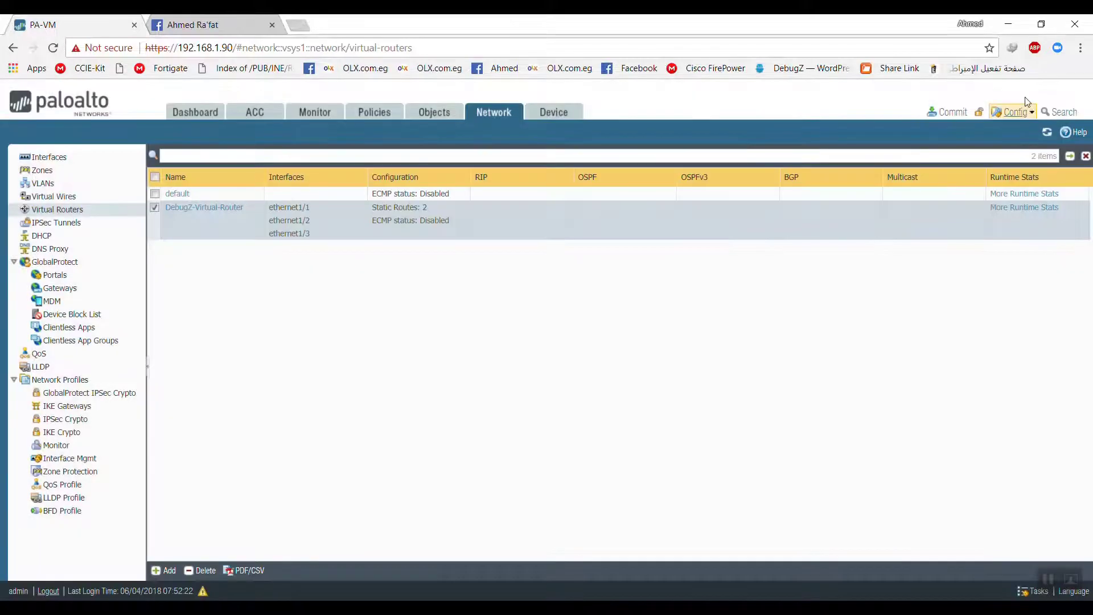
Commit the corrected firewall configuration, wait for the commit to complete, and dismiss its status
{"action": "left_click", "coordinate": [947, 111]}
{"action": "left_click", "coordinate": [676, 503]}
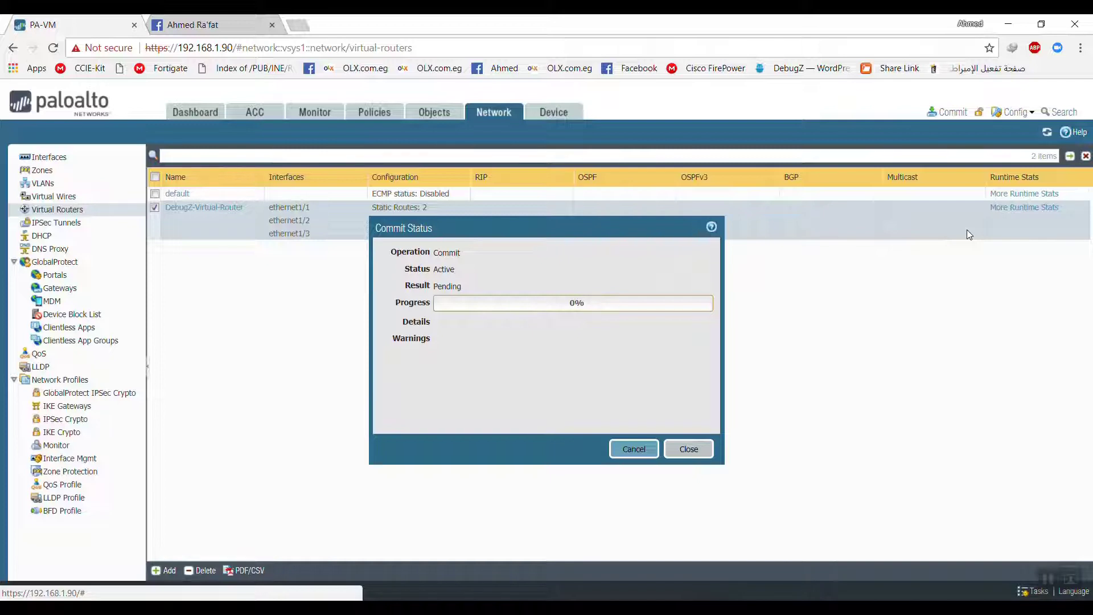
{"action": "left_click_drag", "start_coordinate": [520, 227], "coordinate": [675, 338]}
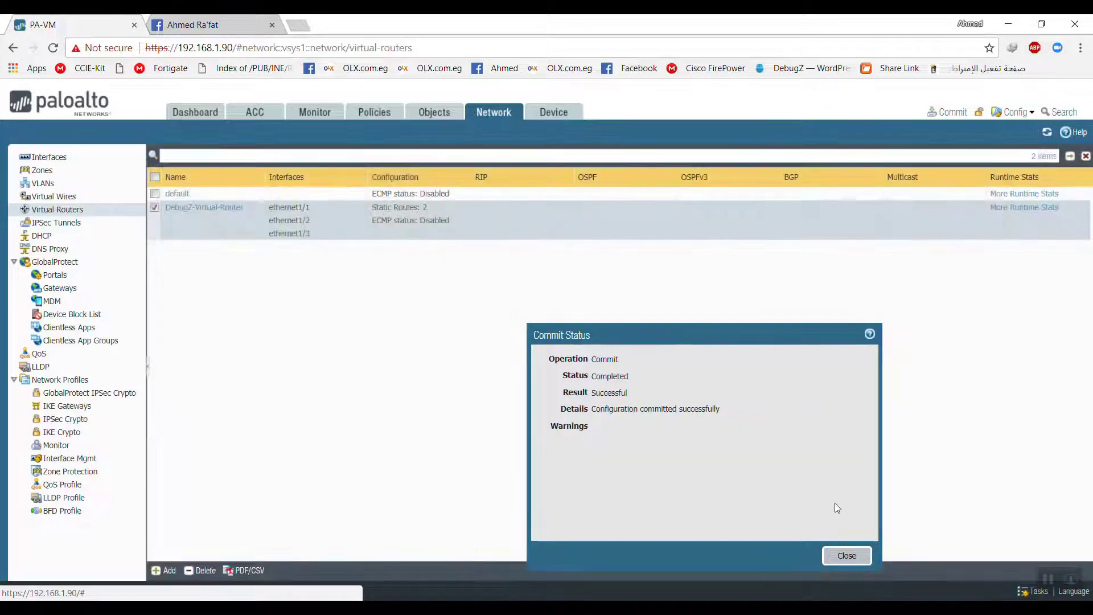
{"action": "left_click", "coordinate": [853, 560]}
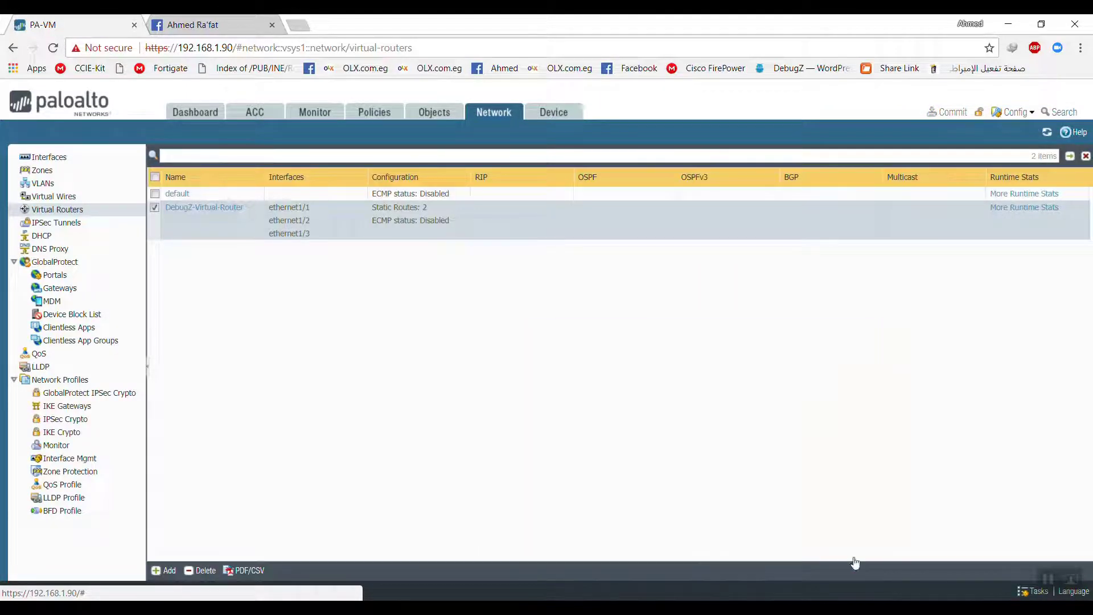
Check DebugZ-Virtual-Router's runtime route table and the static route monitoring status of both default routes, then close the statistics
{"action": "left_click", "coordinate": [1026, 207]}
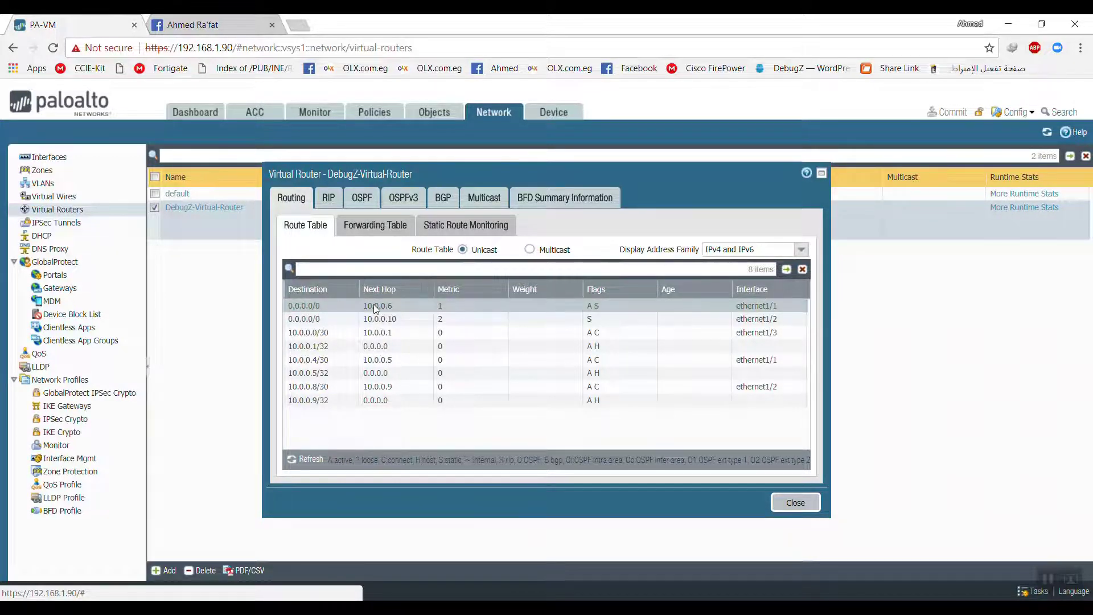
{"action": "left_click", "coordinate": [402, 318]}
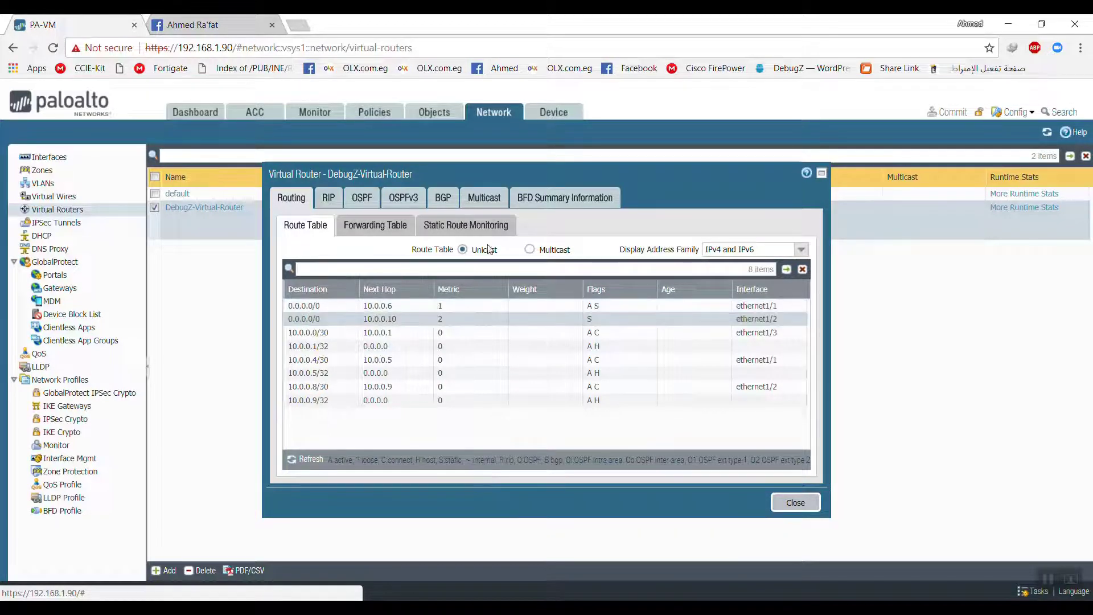
{"action": "left_click", "coordinate": [470, 227]}
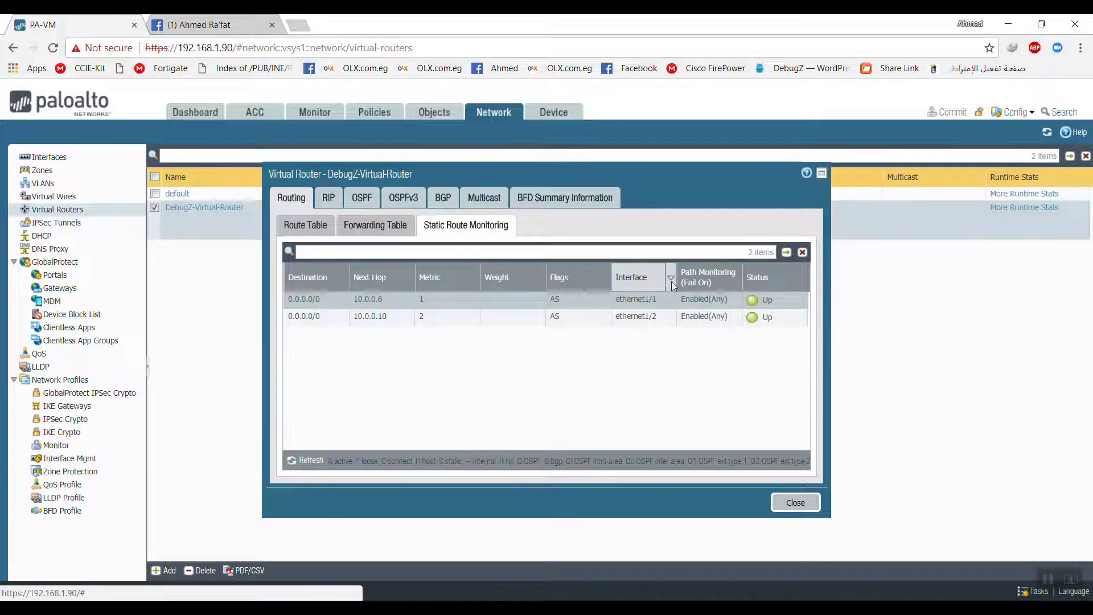
{"action": "mouse_move", "coordinate": [753, 300]}
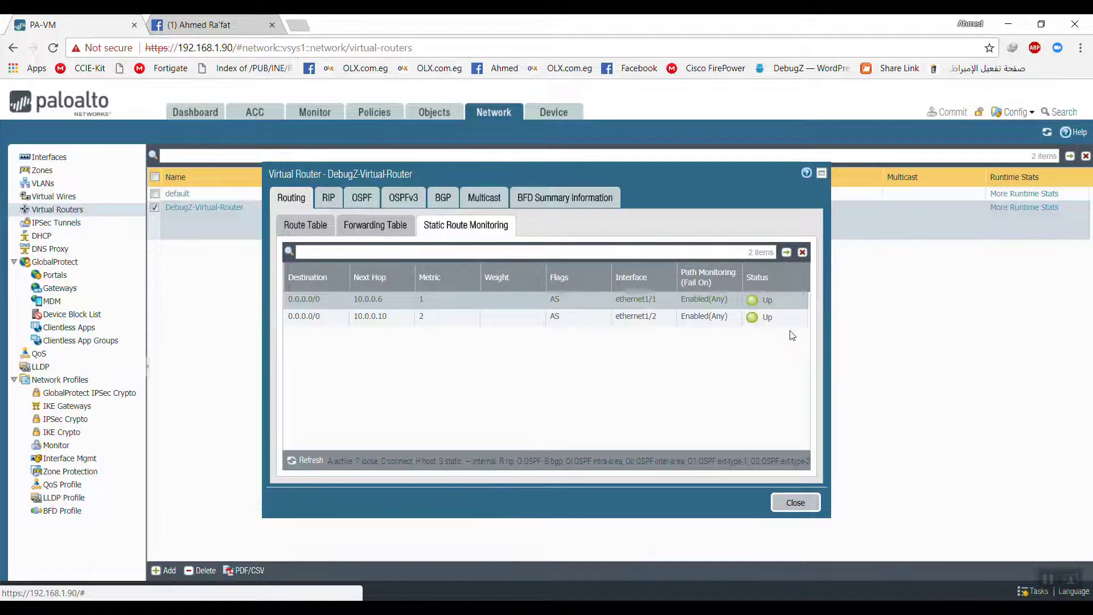
{"action": "mouse_move", "coordinate": [751, 324]}
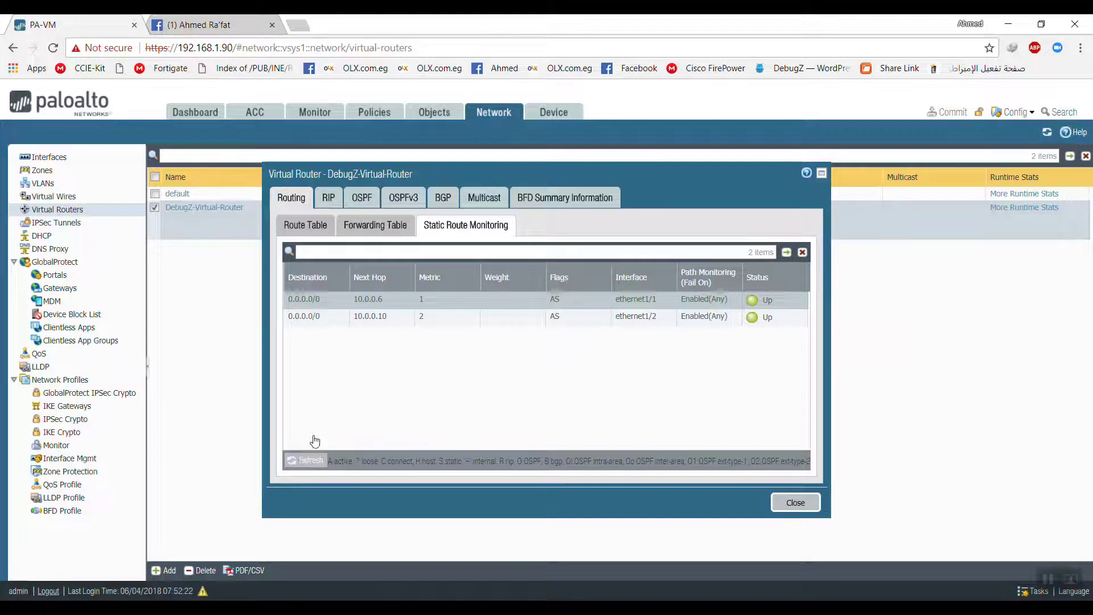
{"action": "left_click", "coordinate": [793, 501]}
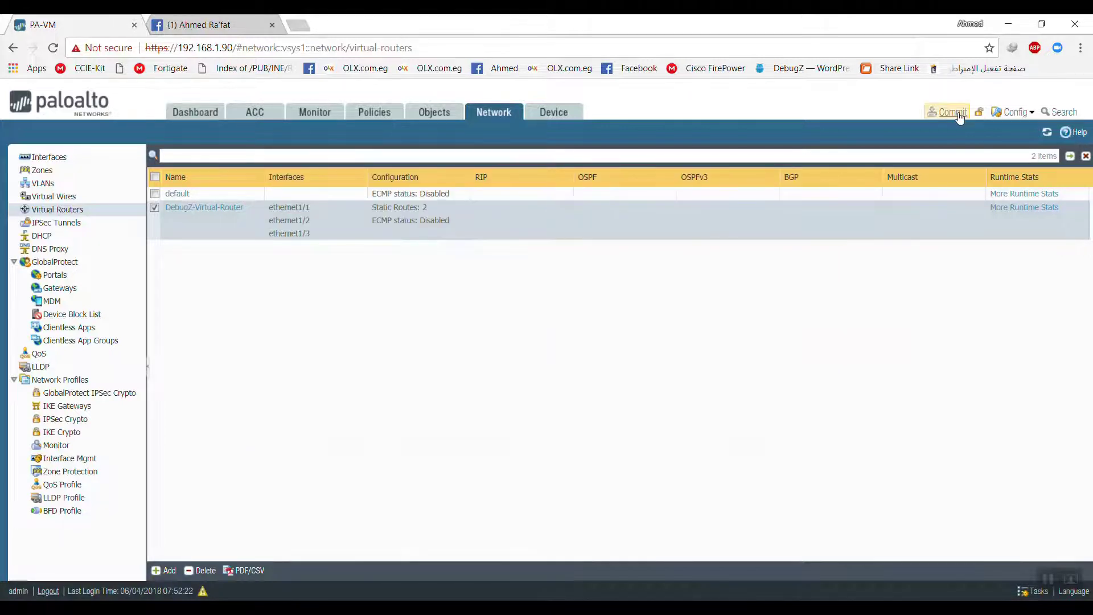
Switch to the network topology image in Photoshop, show it full screen, and undo all the brush annotations
{"action": "mouse_move", "coordinate": [620, 609]}
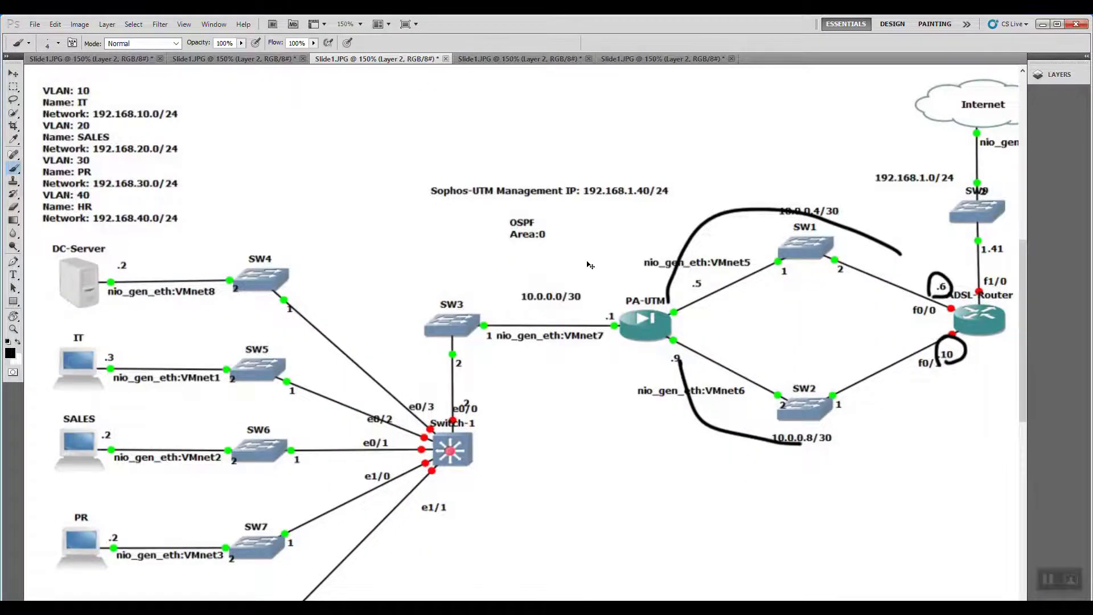
{"action": "key", "text": "f"}
{"action": "key", "text": "f"}
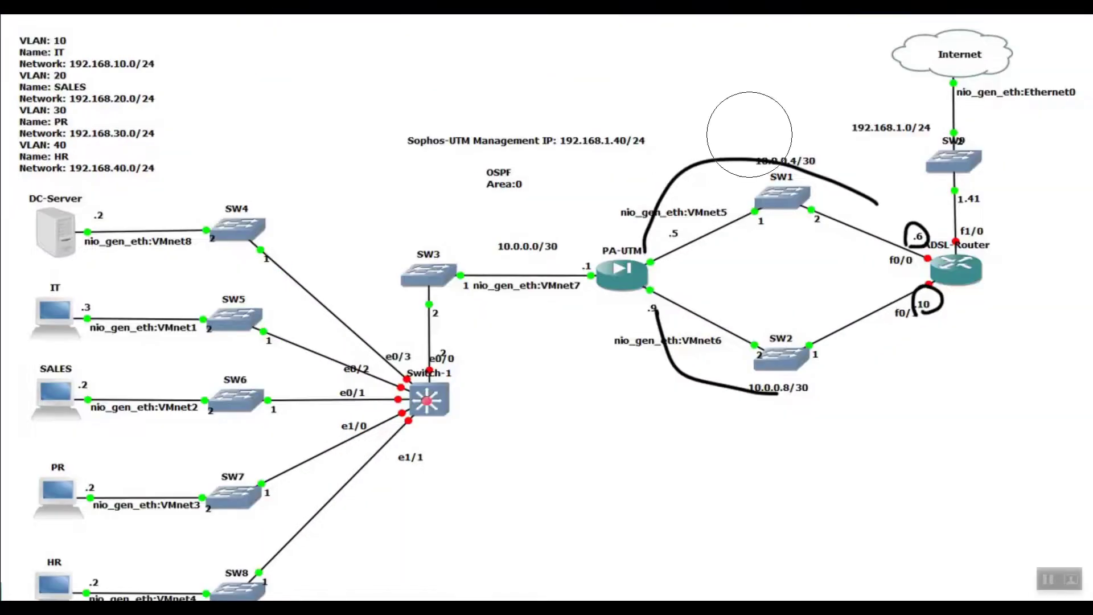
{"action": "key", "text": "ctrl+alt+z"}
{"action": "key", "text": "ctrl+alt+z"}
{"action": "key", "text": "ctrl+alt+z"}
{"action": "key", "text": "ctrl+alt+z"}
{"action": "key", "text": "ctrl+alt+z"}
{"action": "key", "text": "ctrl+alt+z"}
{"action": "key", "text": "ctrl+alt+z"}
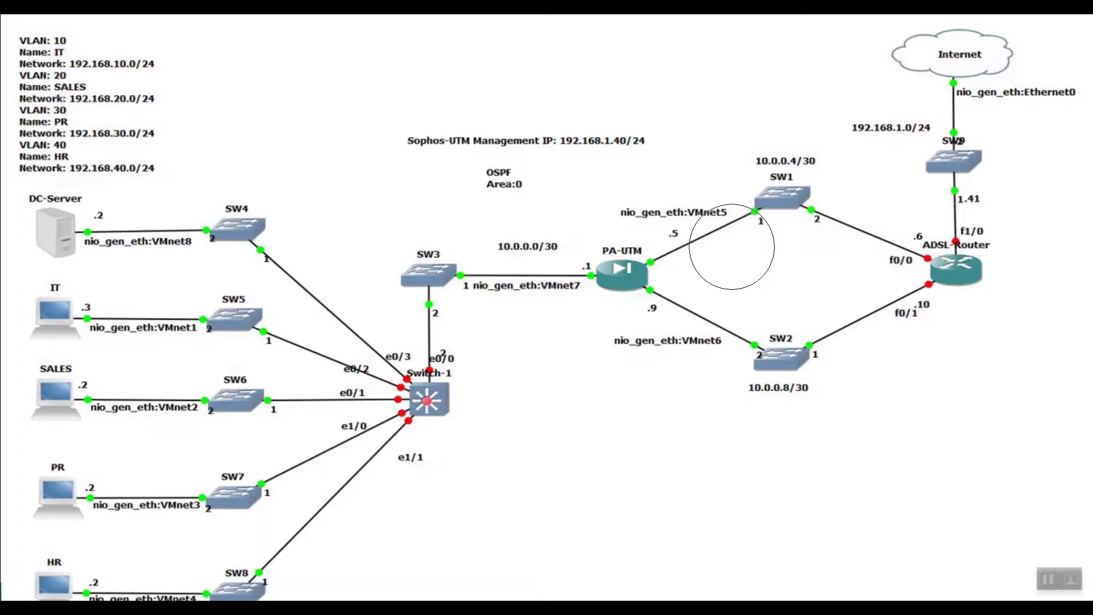
Make the Slide5 and Slide6 layers visible and collapse the layer list to present the closing slide
{"action": "key", "text": "F6"}
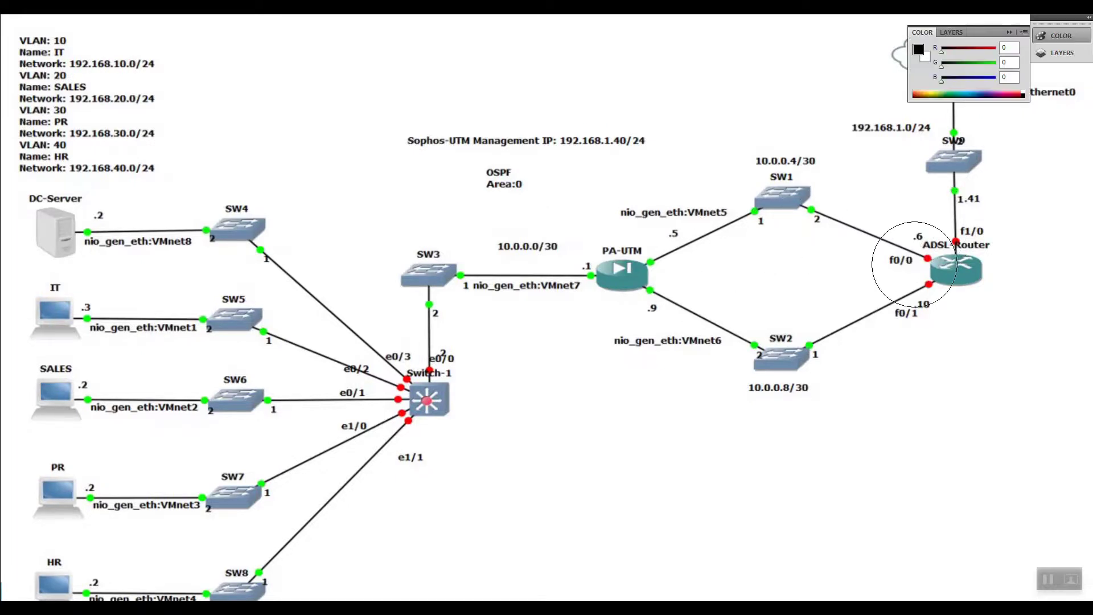
{"action": "key", "text": "F7"}
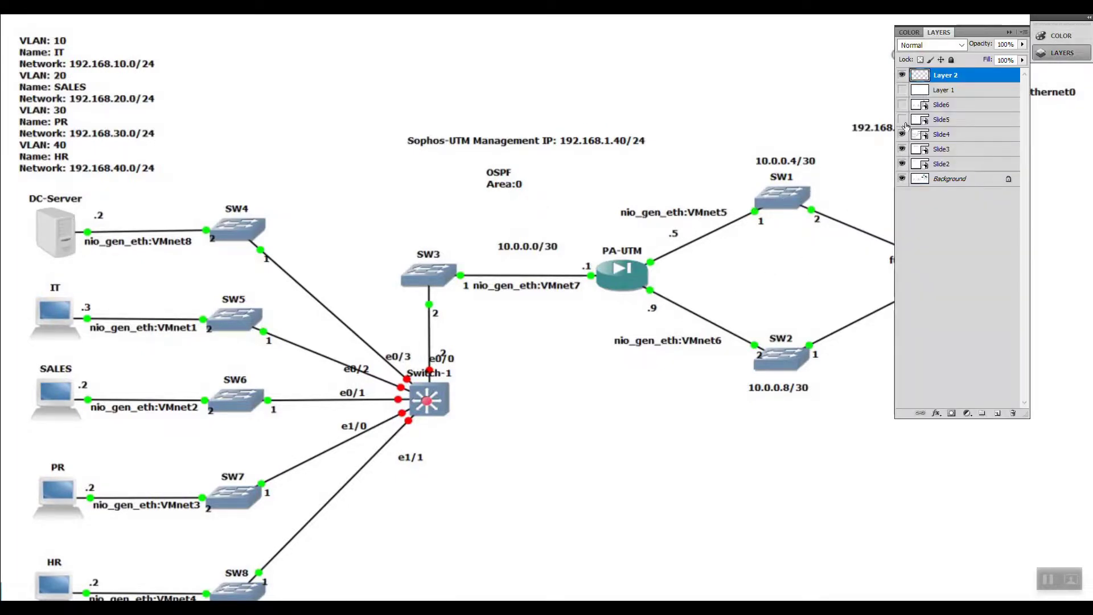
{"action": "left_click", "coordinate": [902, 105]}
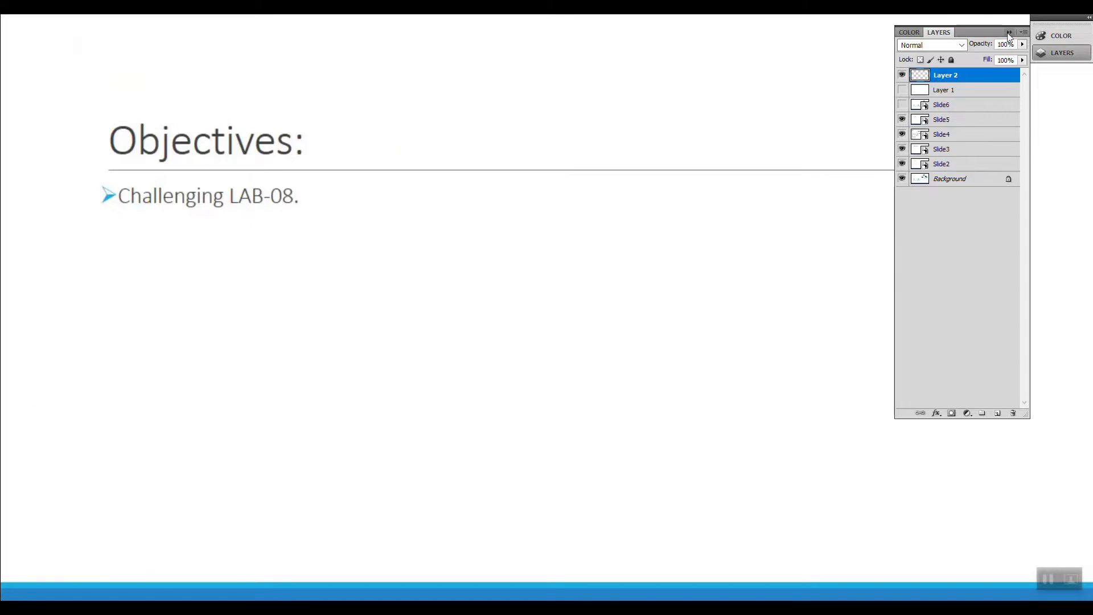
{"action": "left_click", "coordinate": [901, 104]}
{"action": "left_click", "coordinate": [1009, 33]}
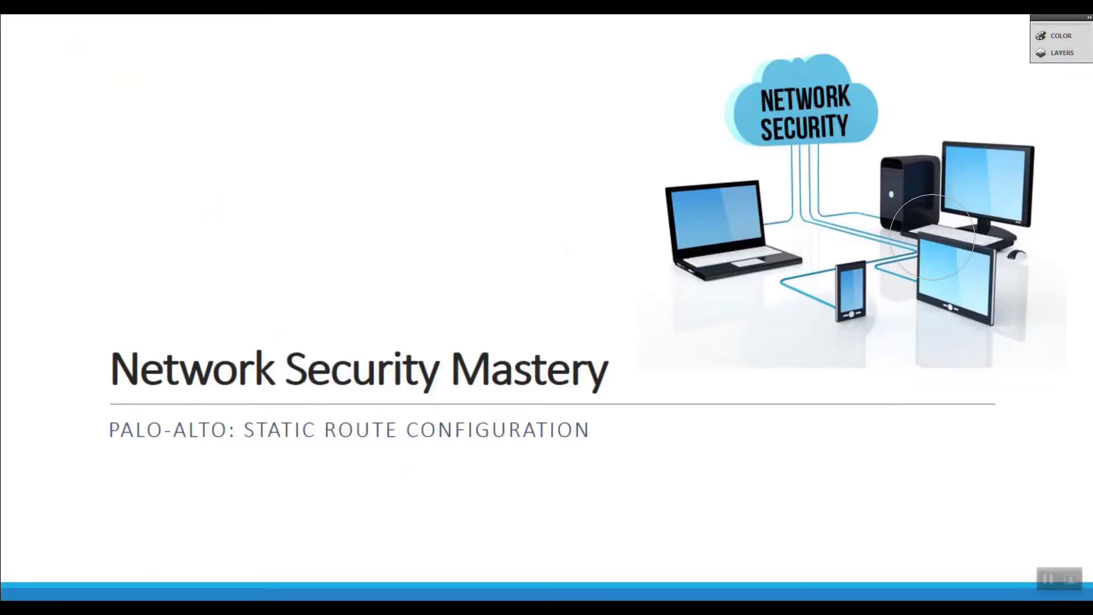